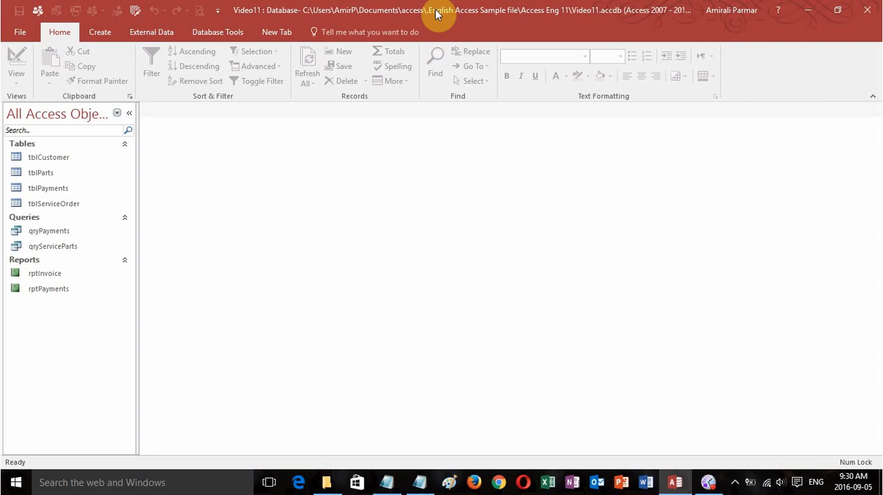
- Set up a Form Wizard form based on tblServiceOrder with all its fields and the default layout
click(66, 207)
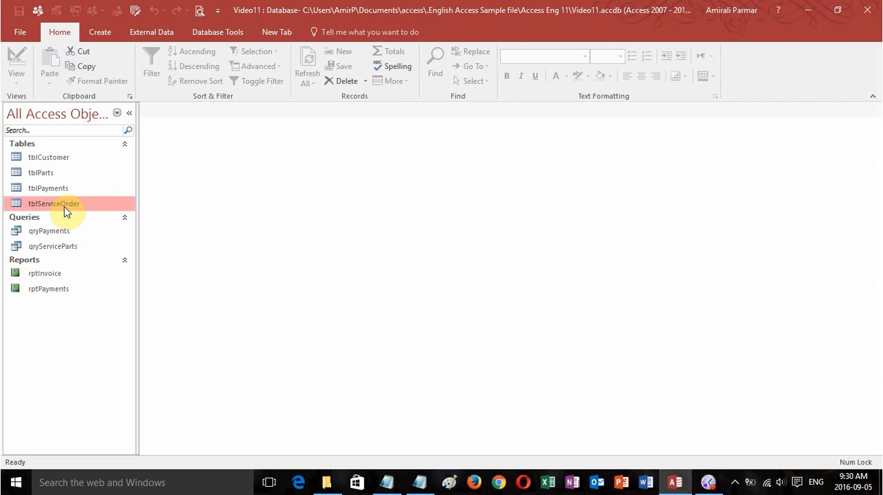
click(100, 33)
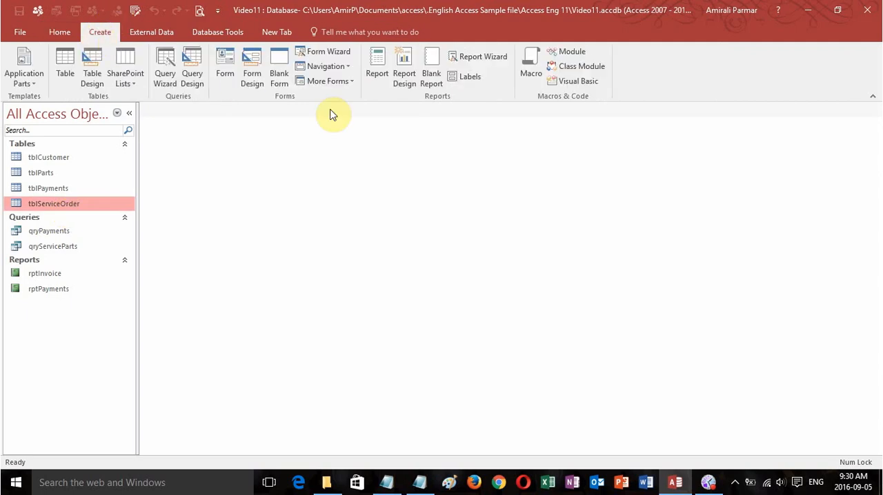
click(328, 55)
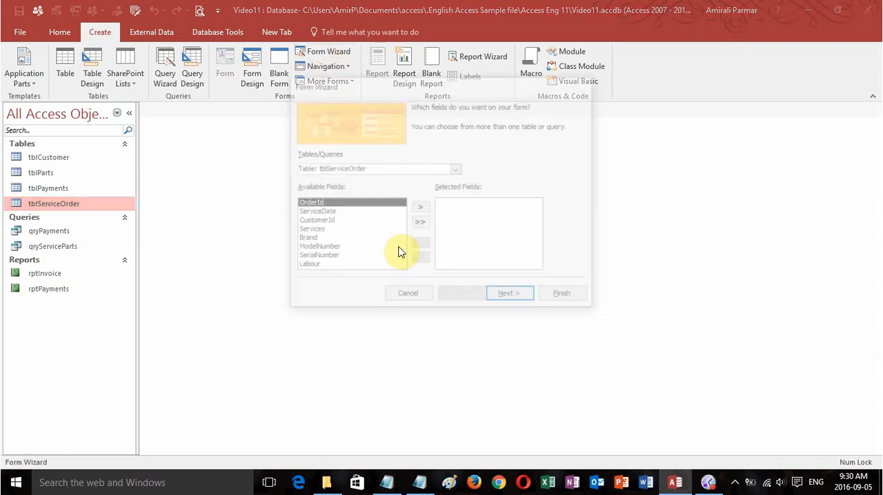
click(420, 223)
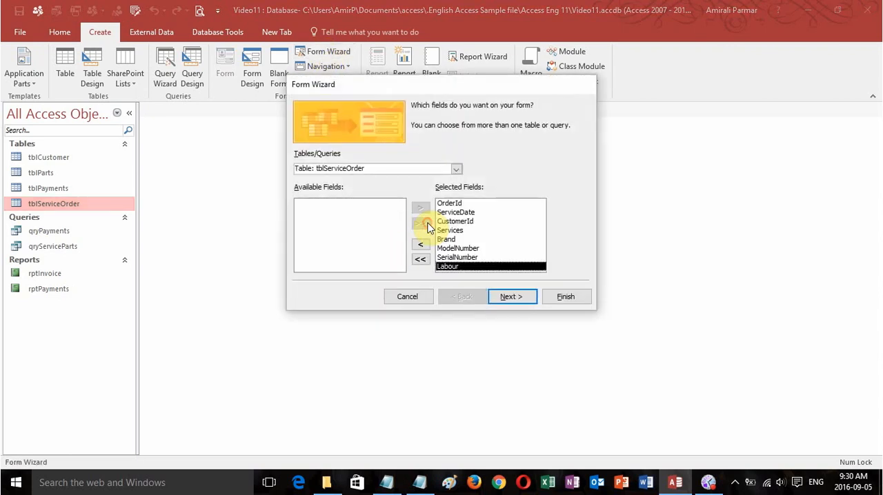
click(512, 297)
click(513, 298)
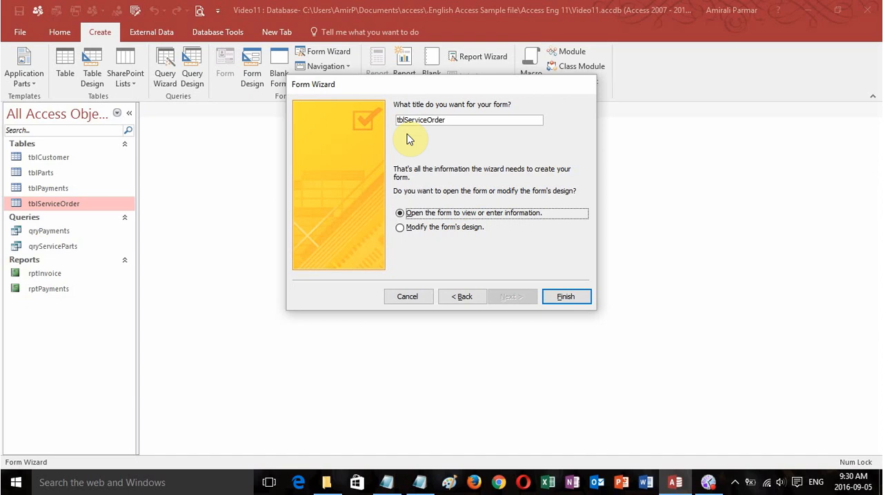
- Title the new form frmServiceOrder, finish creating it and close it
drag(406, 120, 388, 118)
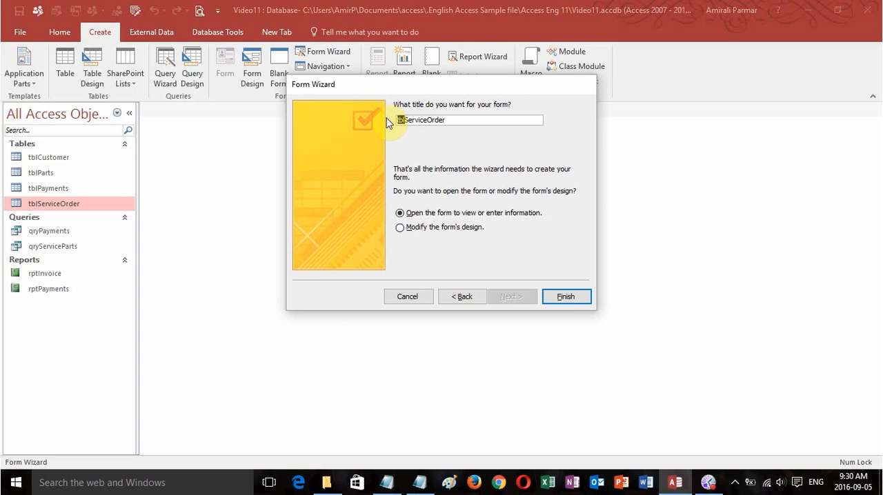
text(frm)
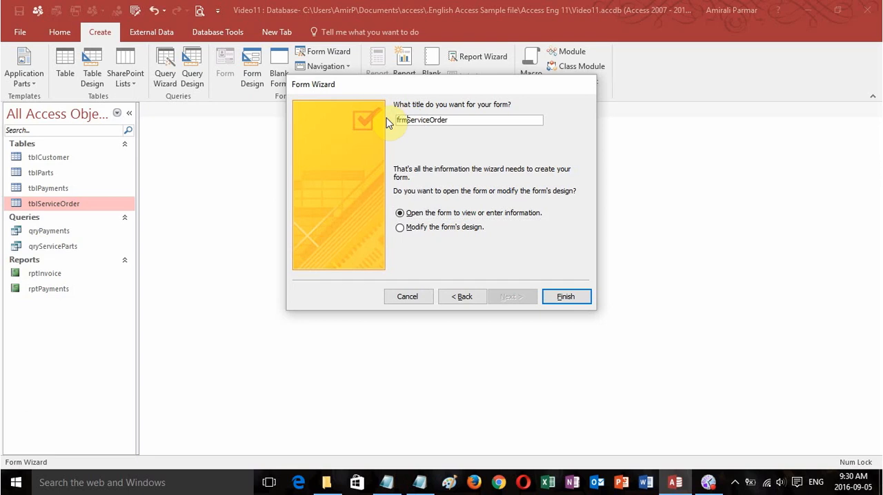
click(565, 297)
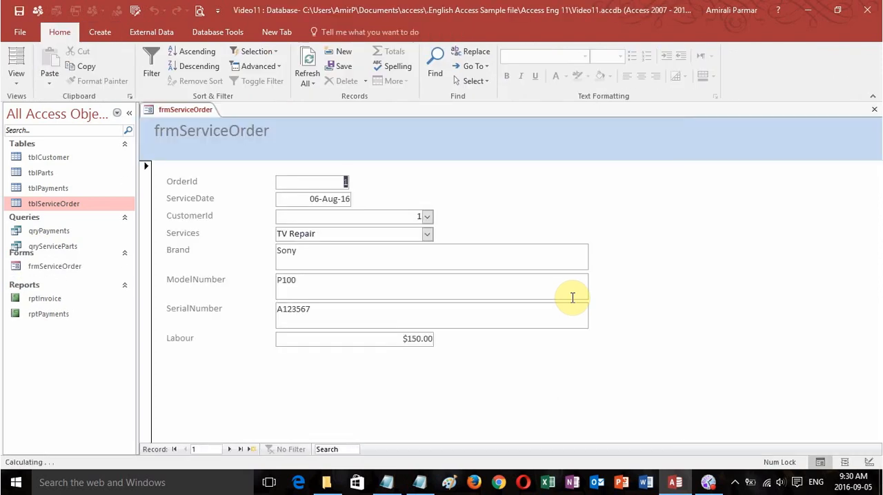
click(874, 109)
- Set up a Form Wizard form based on tblParts with all its fields and the Datasheet layout
click(52, 172)
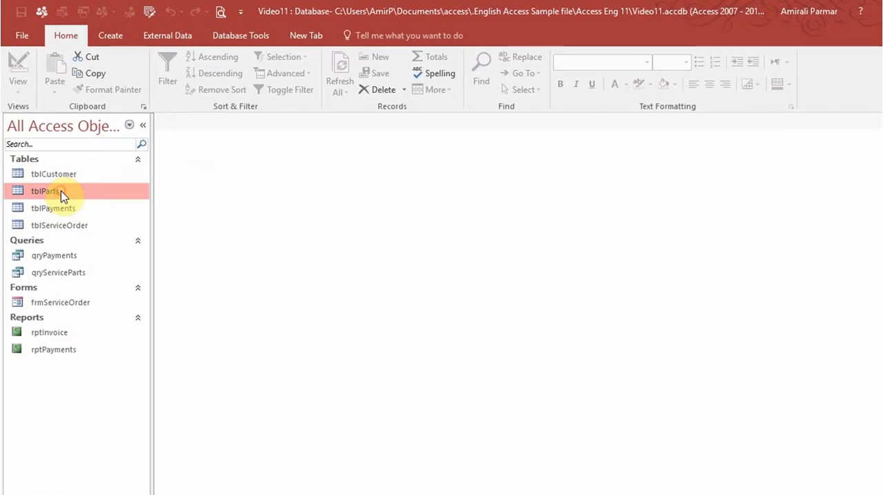
click(116, 42)
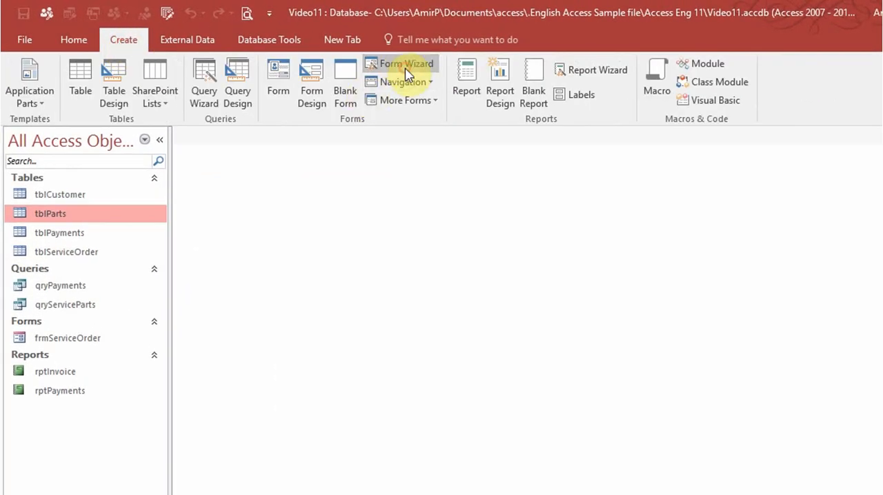
click(381, 60)
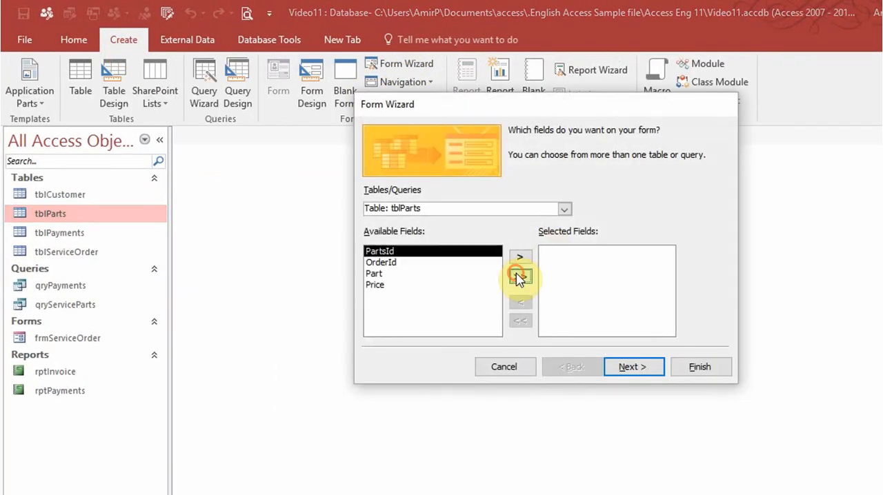
click(519, 275)
click(628, 370)
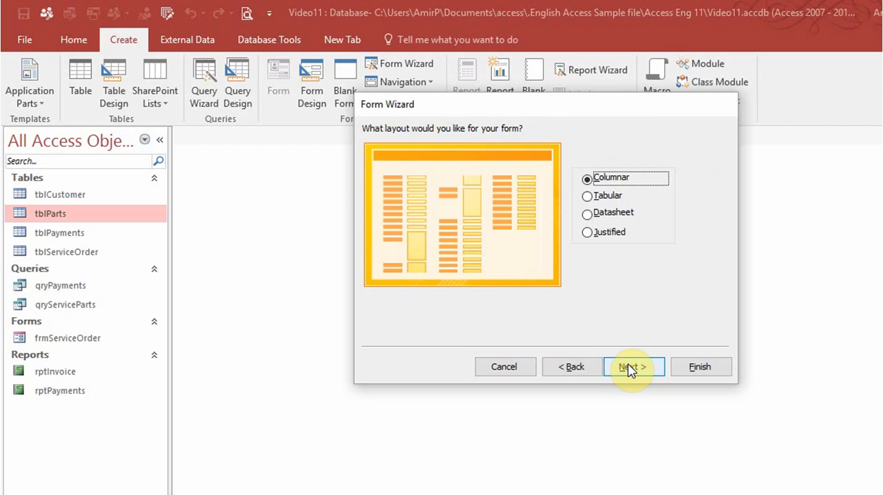
click(588, 215)
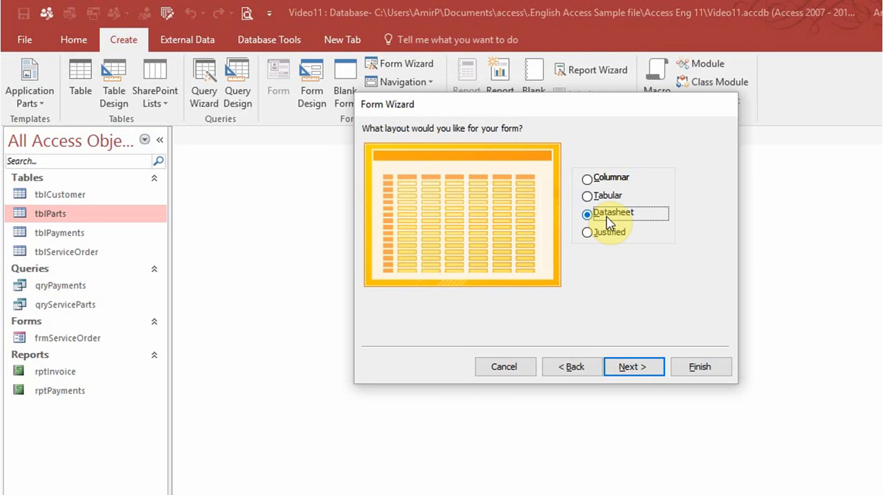
click(634, 369)
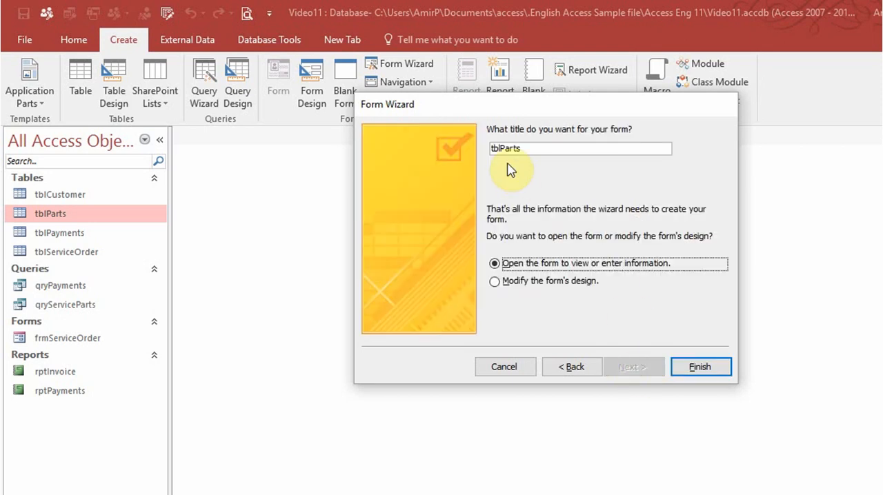
- Title the parts form frmParts and finish creating it
drag(501, 149, 483, 149)
text(f)
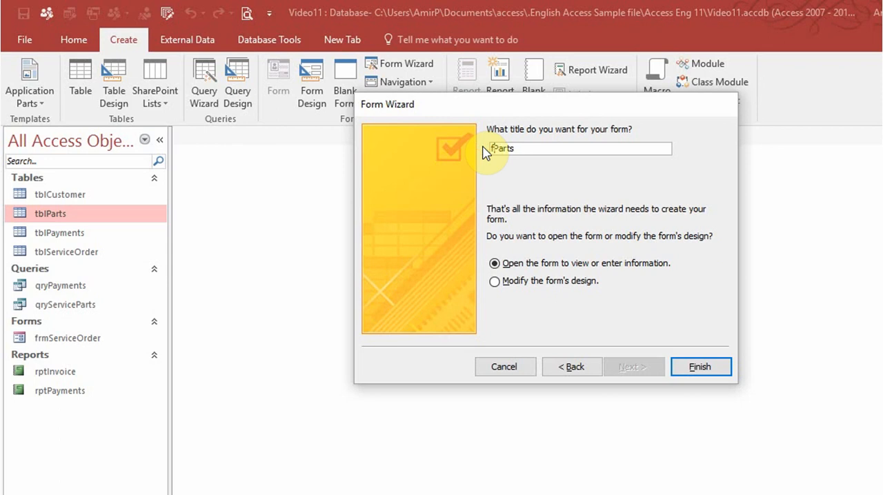
text(rm)
click(701, 366)
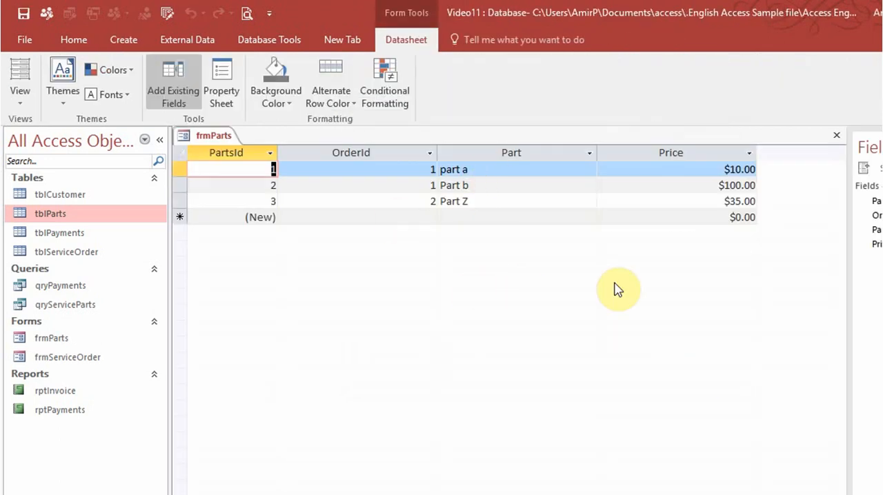
- Narrow the Part, Price and OrderId columns of frmParts and close the form
drag(597, 153, 550, 149)
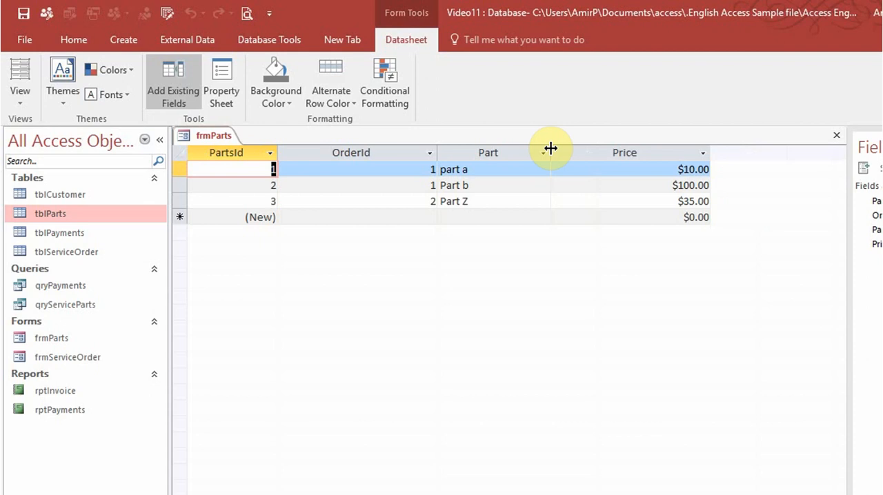
drag(711, 155, 645, 150)
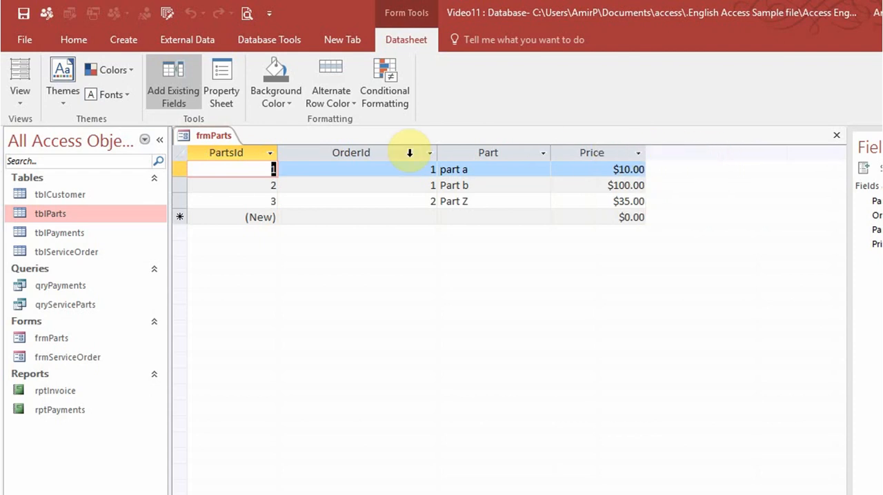
drag(438, 153, 382, 153)
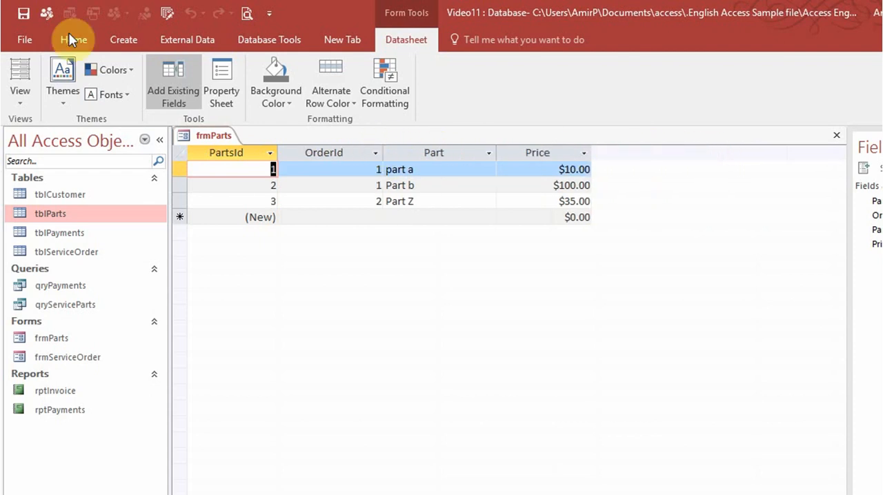
click(836, 135)
- Set up a Form Wizard form based on tblPayments with all its fields and the Datasheet layout
click(88, 238)
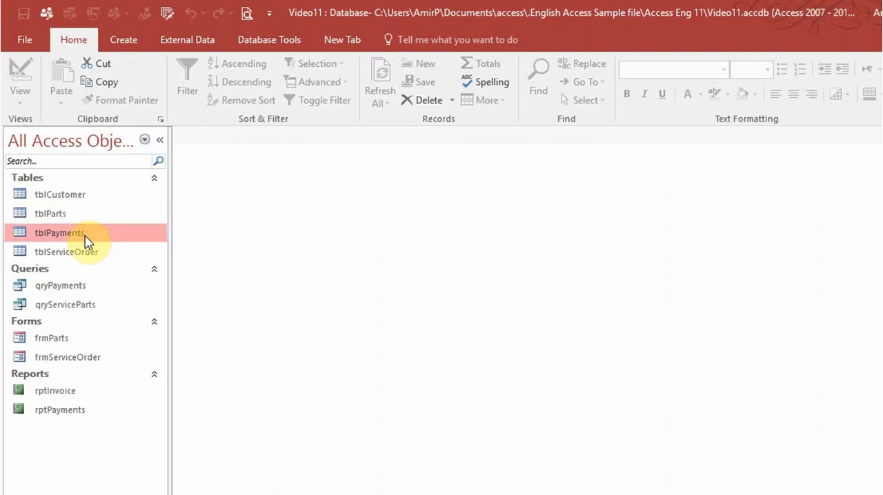
click(134, 43)
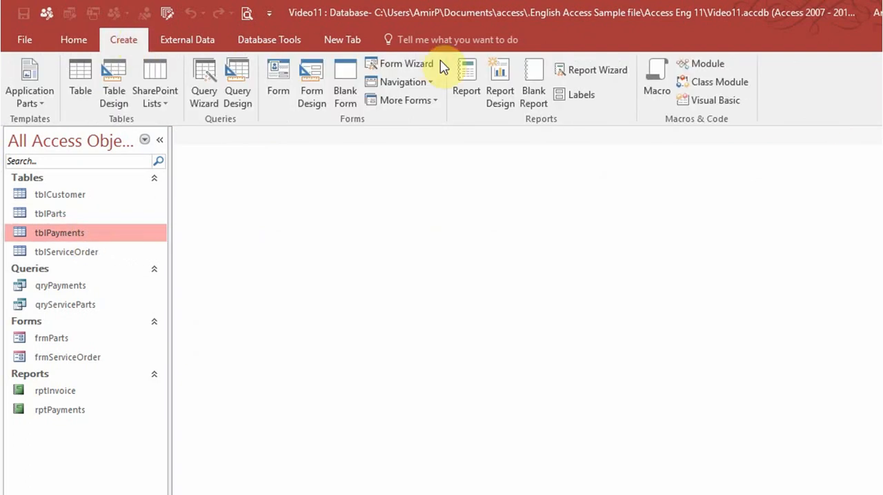
click(414, 64)
click(520, 276)
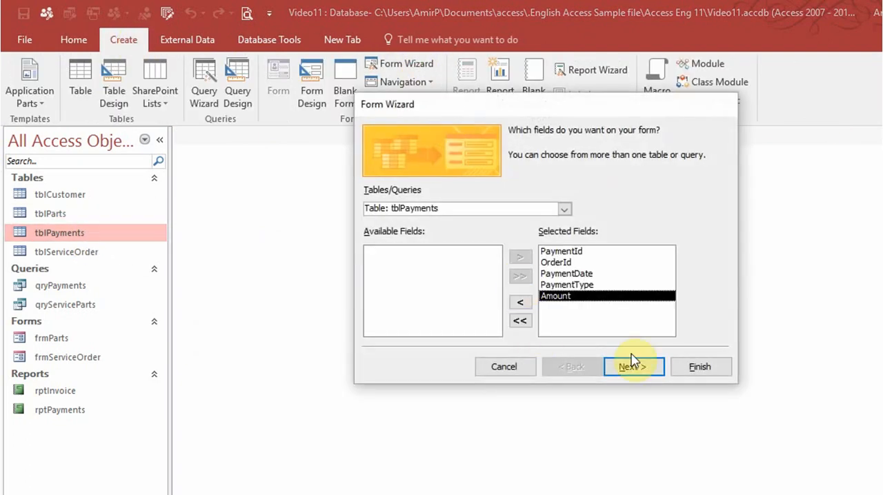
click(640, 367)
click(648, 370)
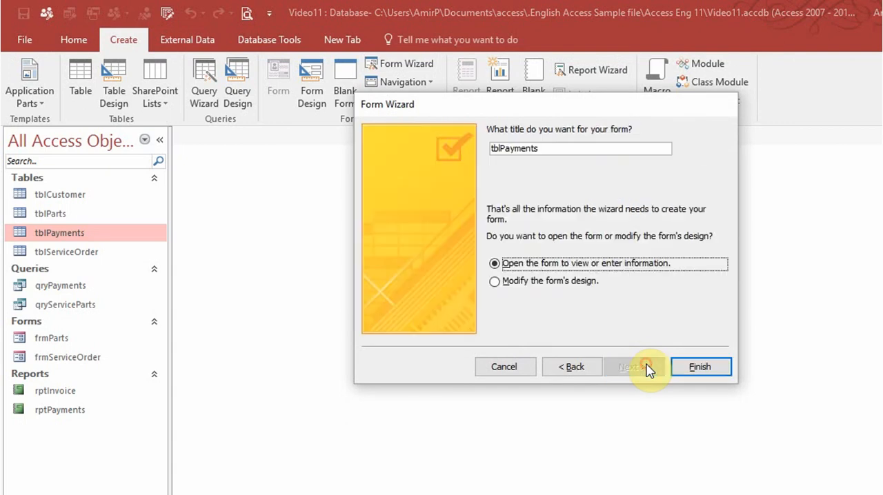
click(572, 366)
click(587, 215)
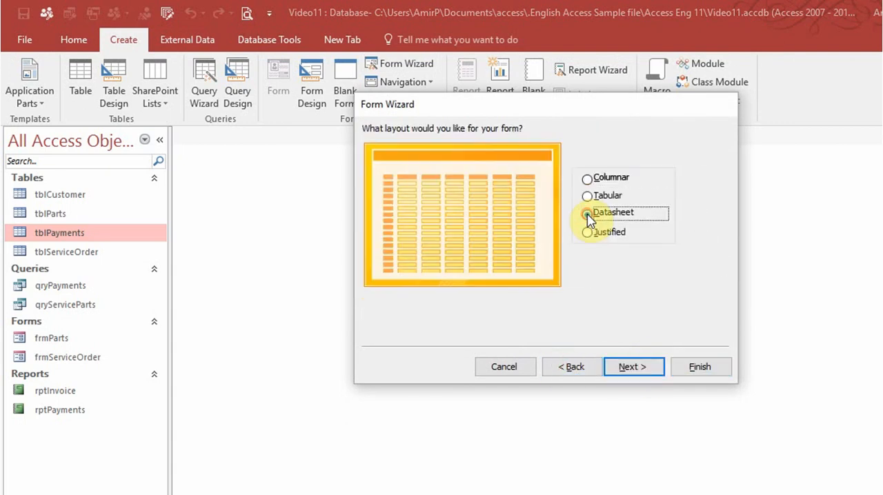
click(640, 369)
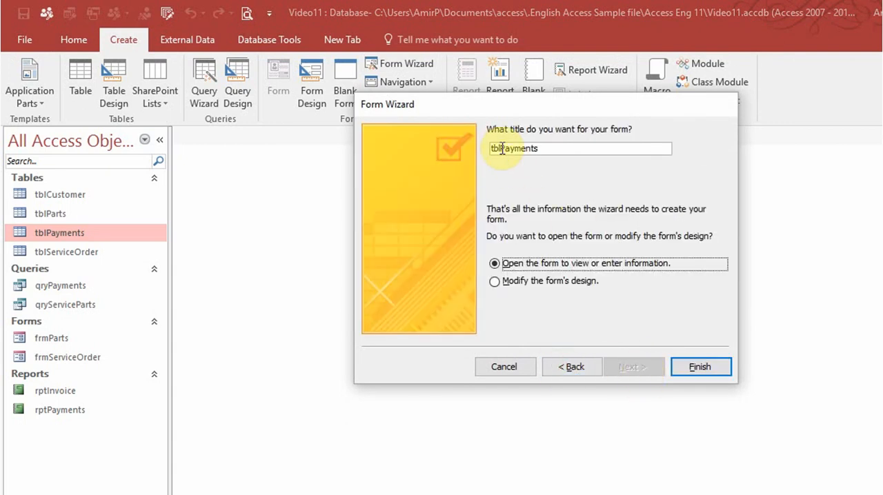
- Title the payments form frmPayments and finish creating it
drag(501, 149, 480, 148)
text(frm)
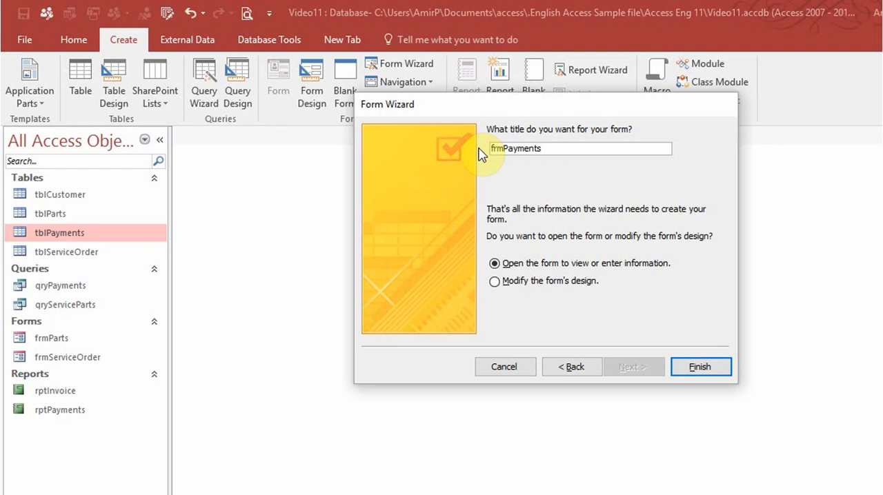
key(Return)
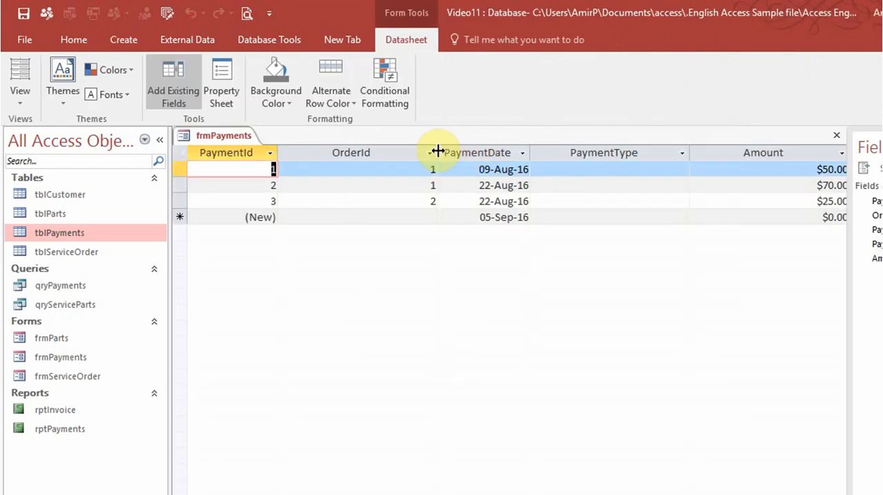
- Narrow the OrderId, PaymentType and Amount columns of frmPayments and close the form
drag(438, 151, 372, 152)
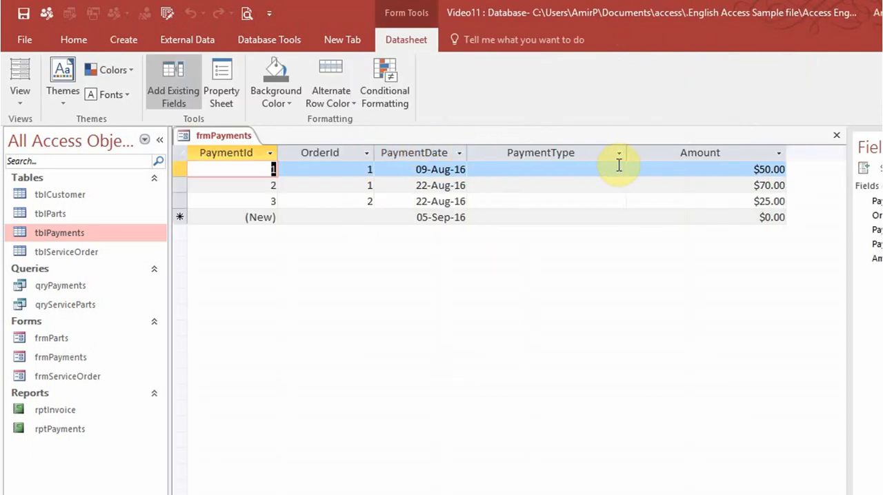
drag(627, 153, 575, 147)
drag(735, 152, 675, 145)
click(837, 136)
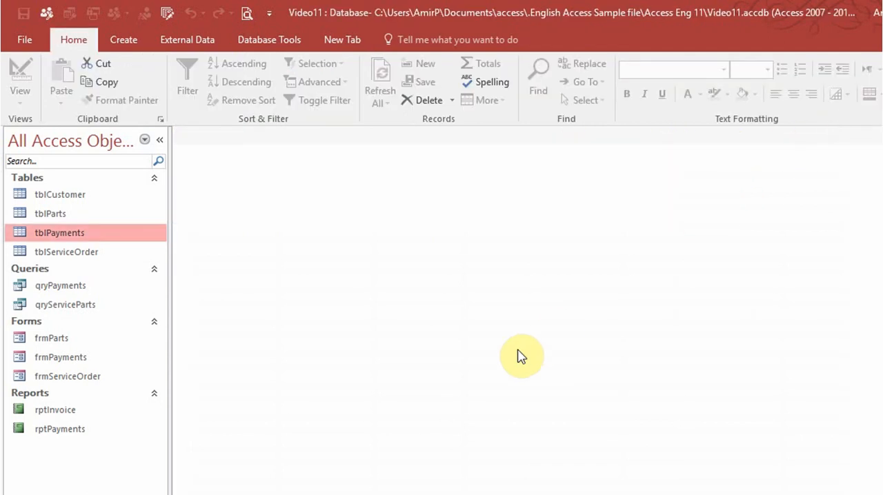
- Open frmServiceOrder in Design View and cut all field controls and labels from its Detail section
right_click(69, 385)
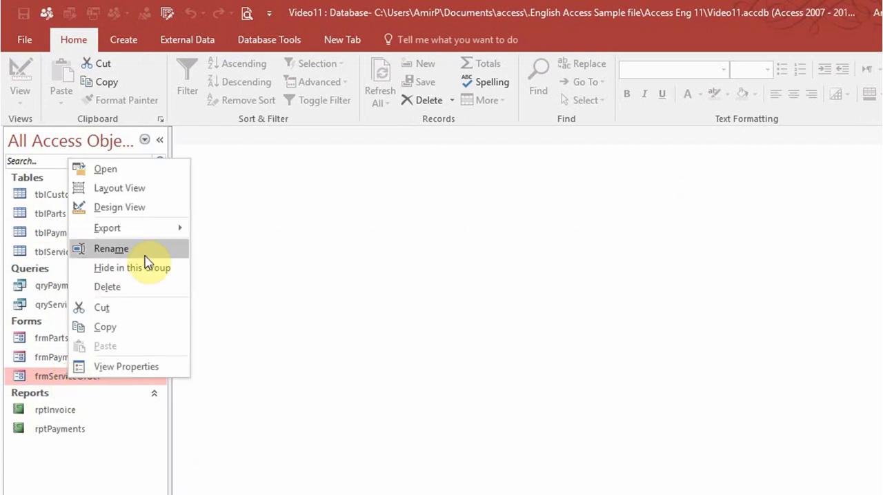
click(138, 207)
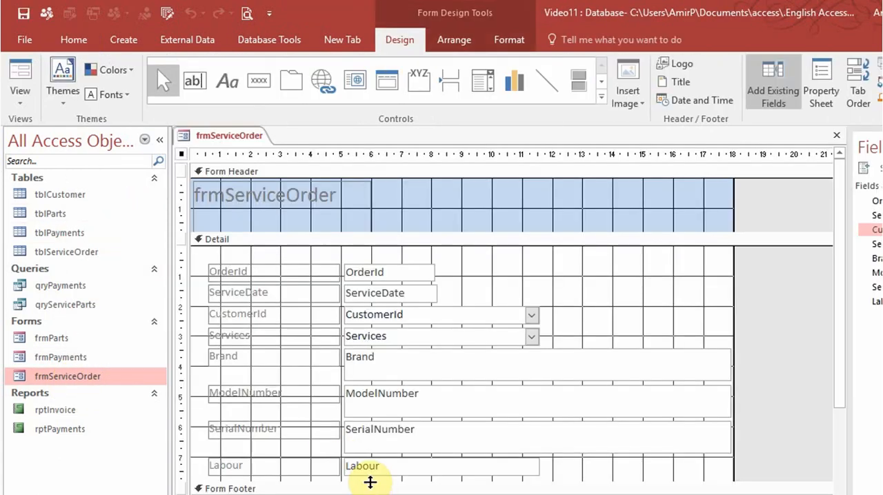
drag(199, 256, 639, 473)
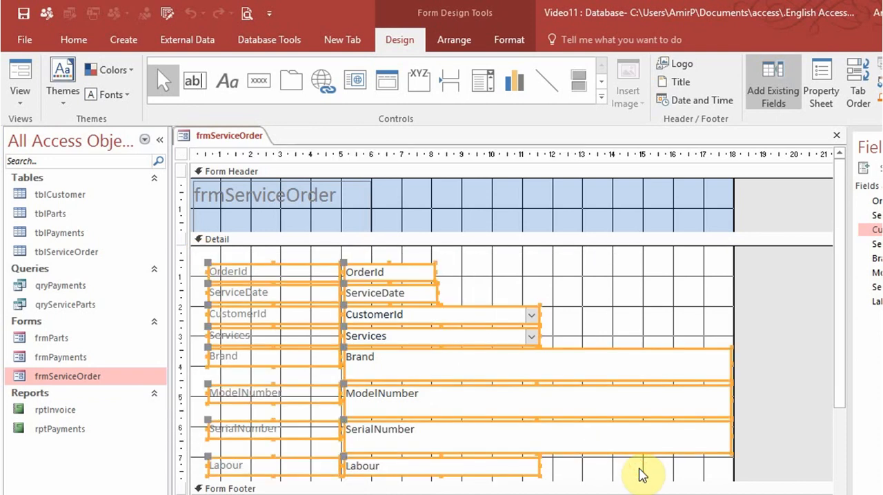
right_click(488, 327)
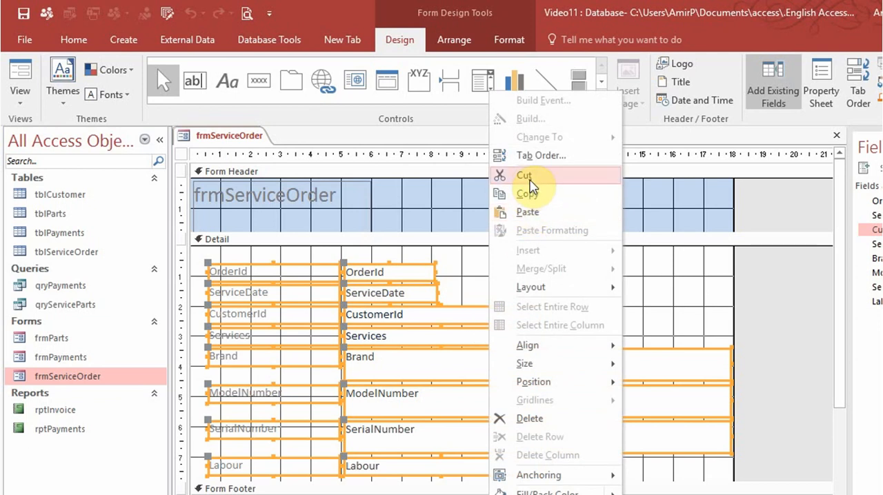
click(529, 179)
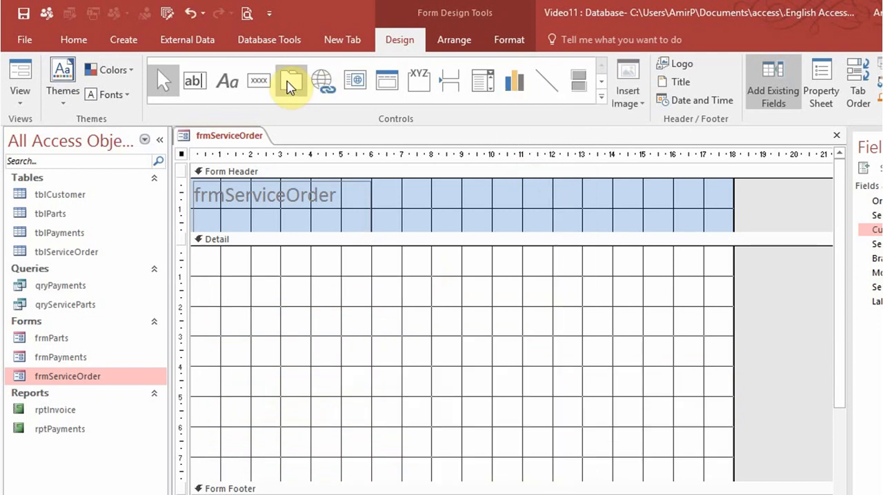
- Draw a tab control across the Detail section of frmServiceOrder and paste the cut fields and labels onto its first page
click(290, 84)
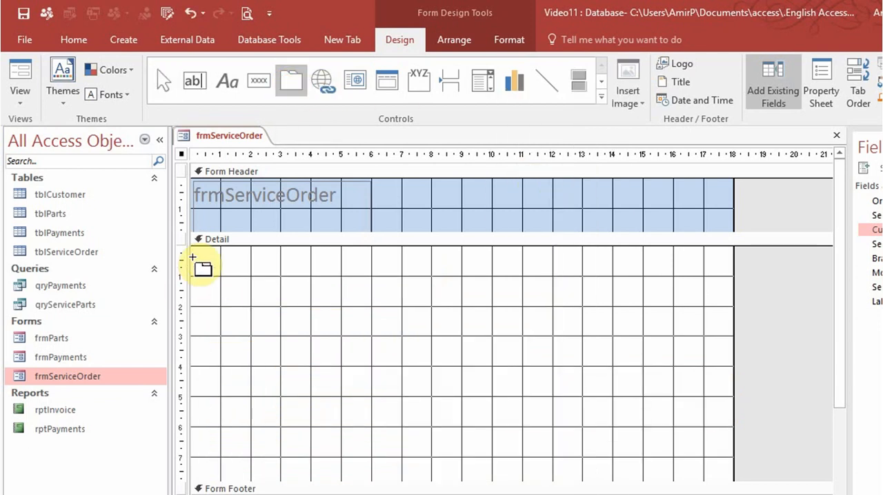
drag(196, 253, 729, 477)
click(329, 378)
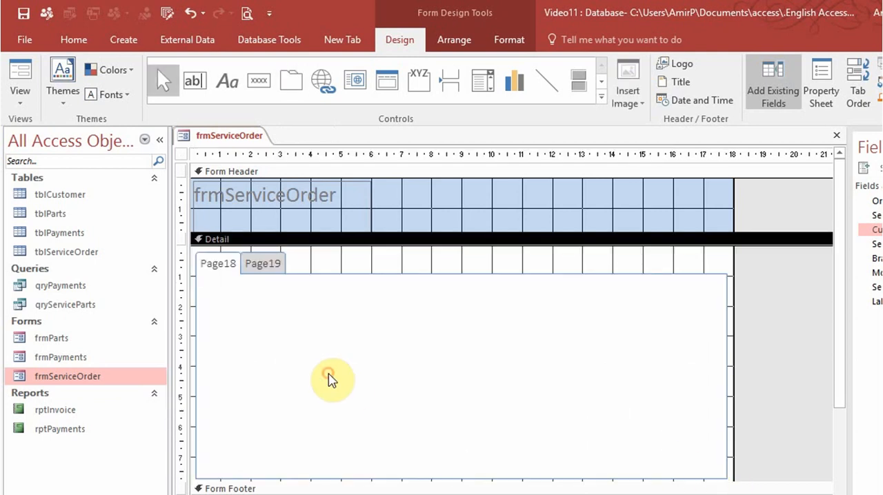
right_click(330, 378)
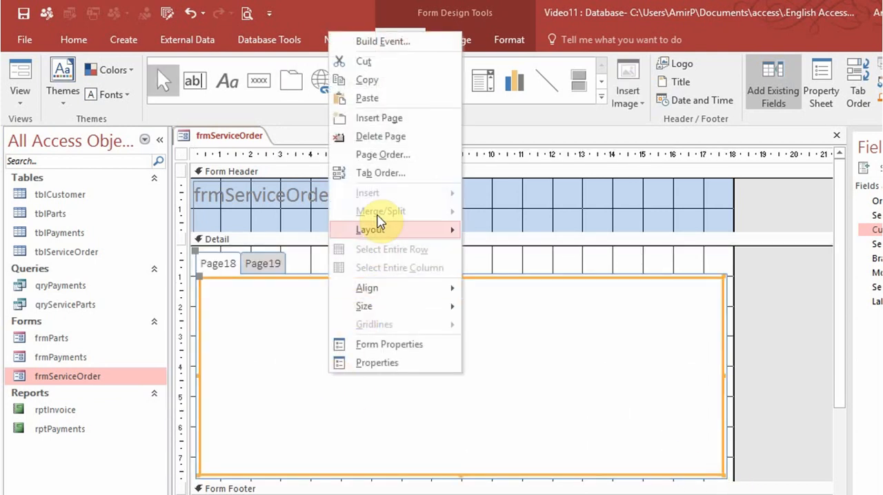
click(385, 98)
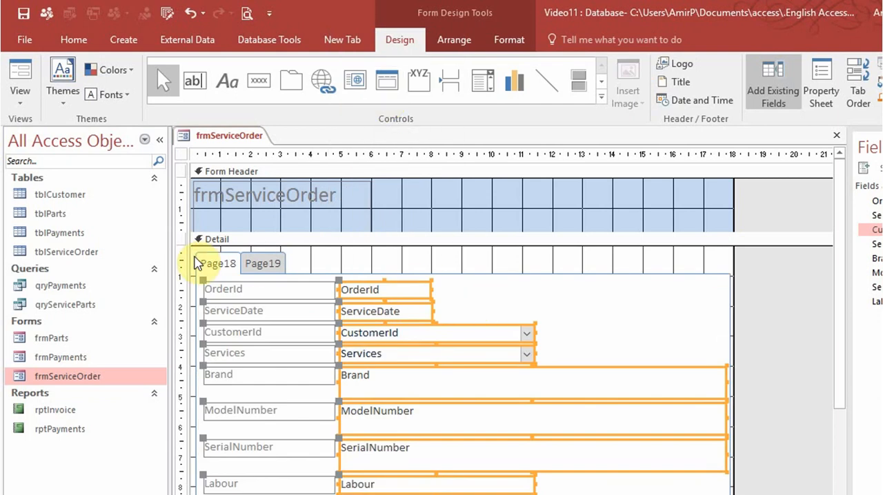
click(210, 264)
click(212, 266)
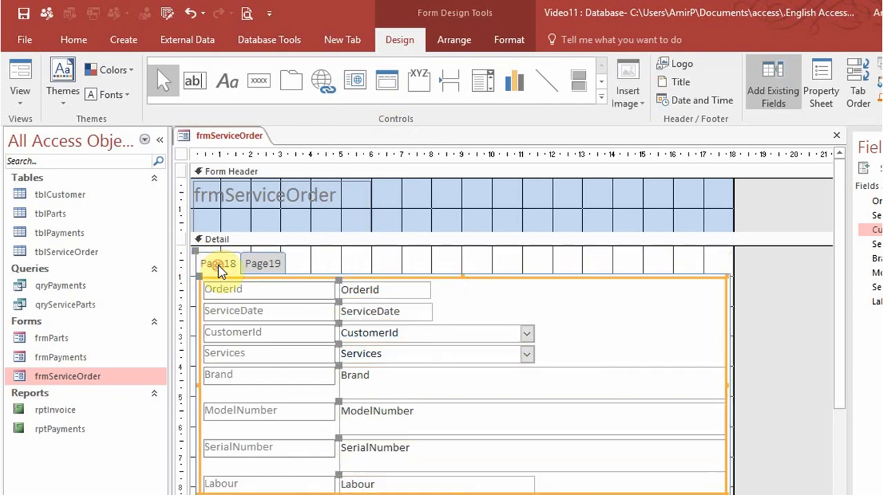
right_click(218, 265)
click(211, 265)
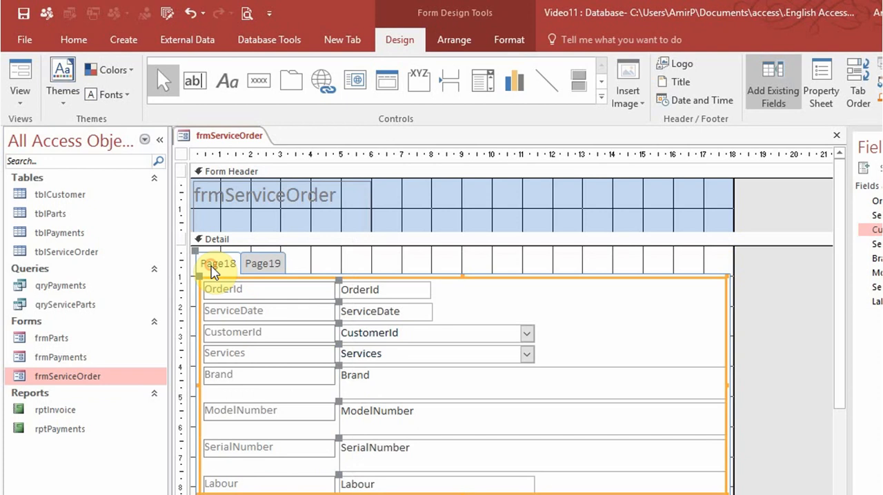
- Add a subform filling the tab control's second page from existing form frmParts, linked by OrderId and named frmParts
click(273, 267)
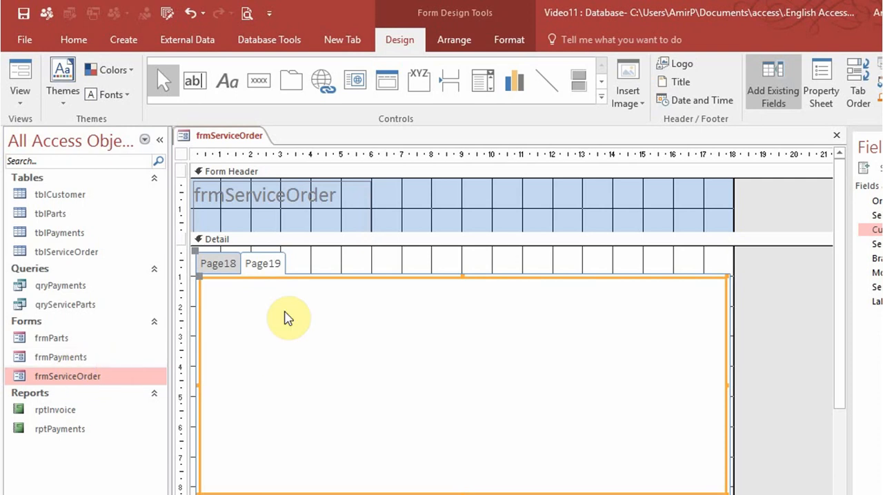
click(608, 98)
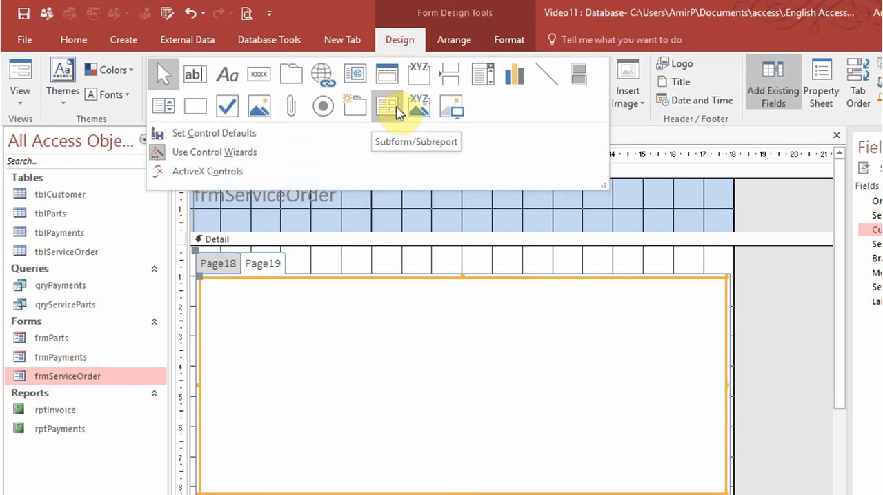
click(391, 107)
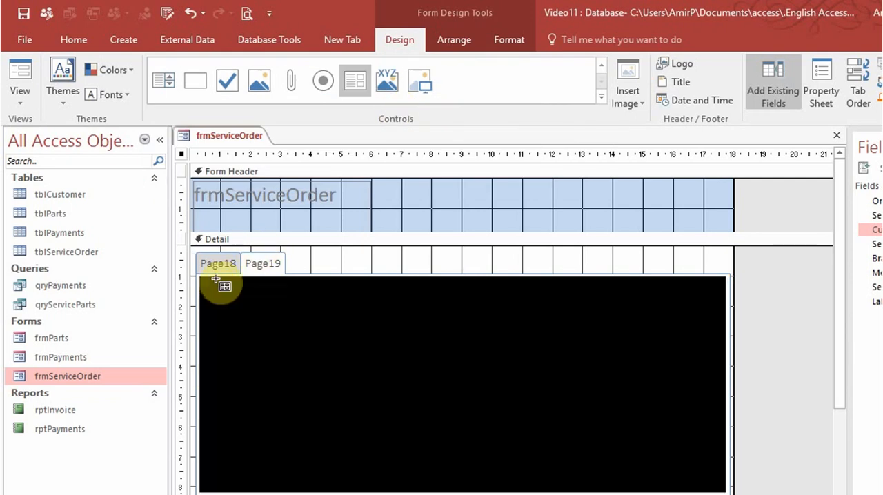
drag(205, 280, 719, 487)
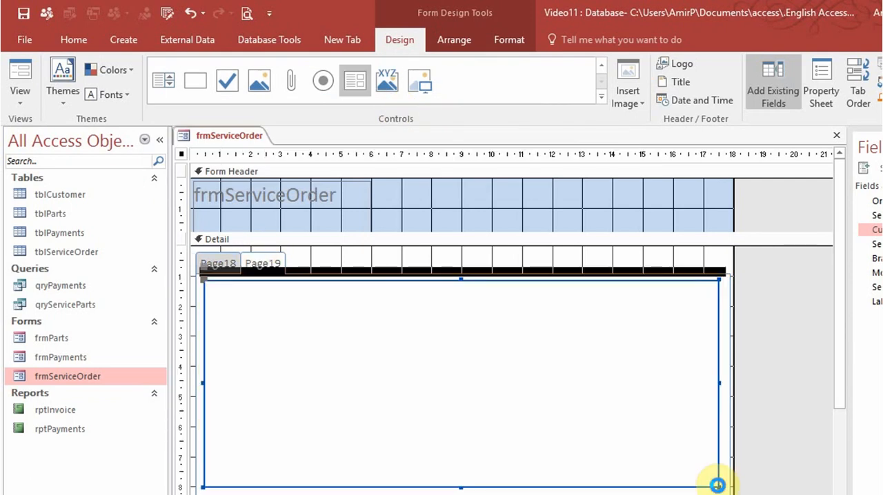
click(491, 224)
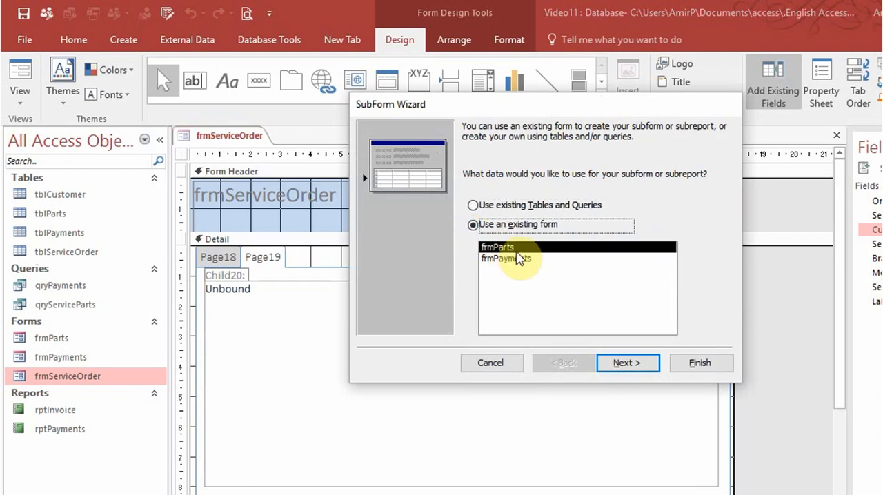
click(629, 367)
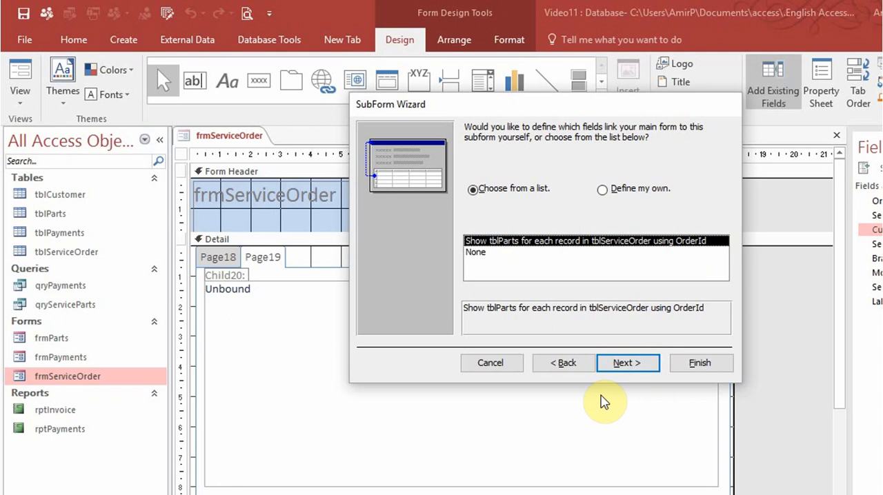
click(627, 364)
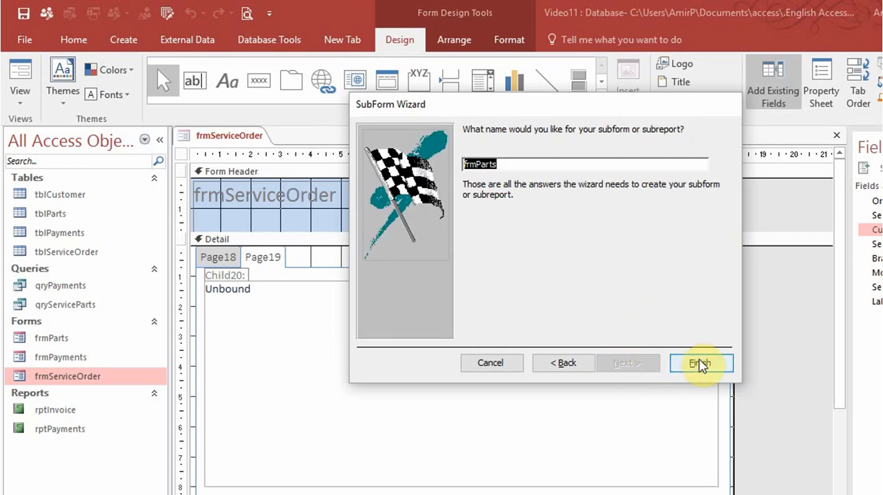
click(701, 363)
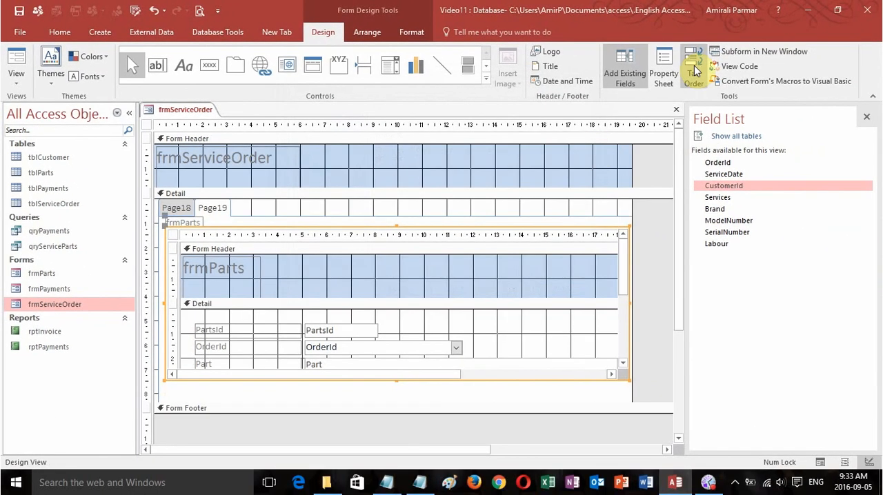
- Set the Name property of the tab page holding the frmParts subform to Parts
click(735, 76)
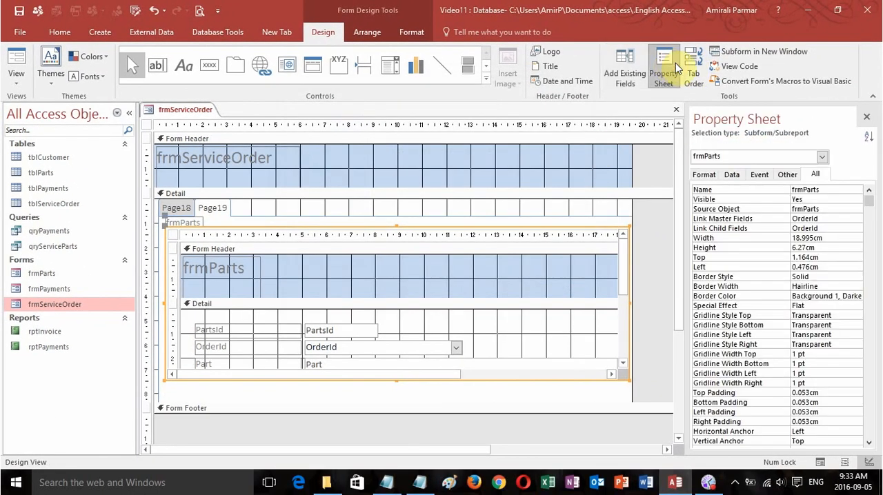
click(216, 209)
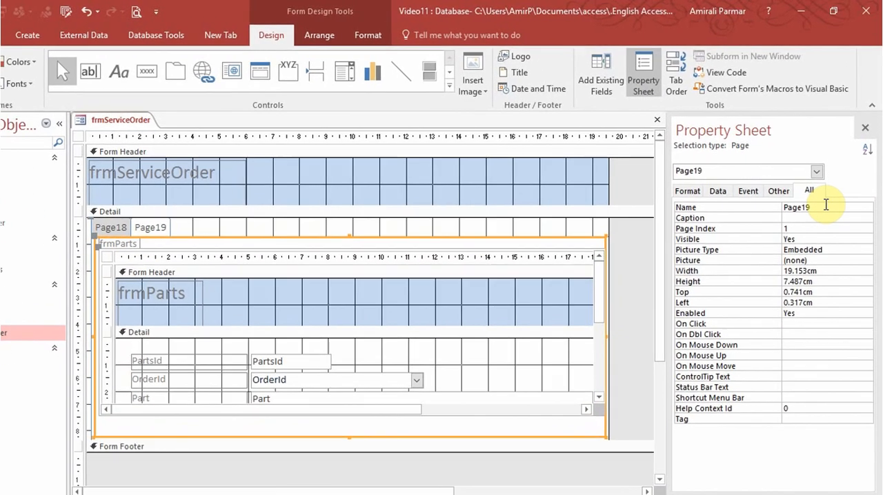
click(763, 189)
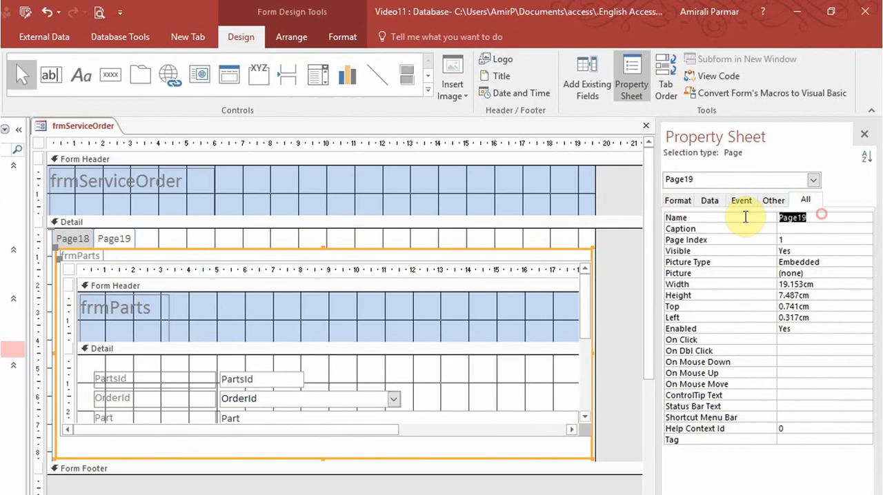
key(Return)
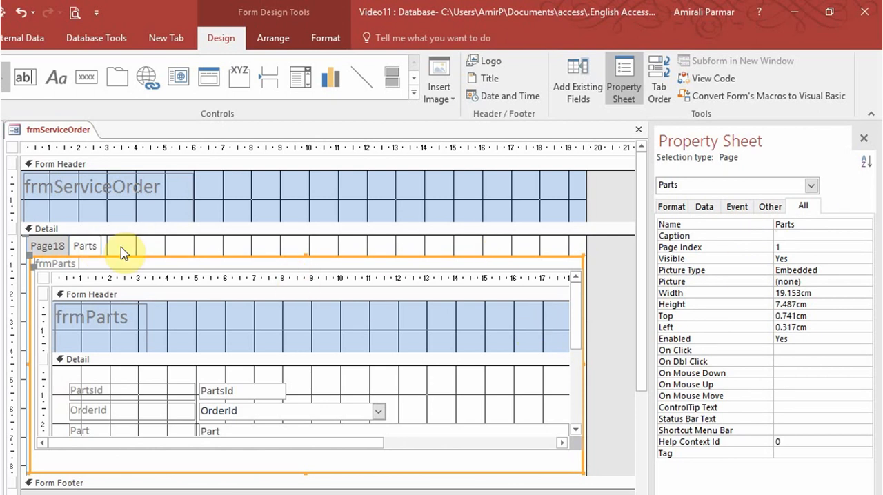
- Set the Name property of the tab control's first page to Service Orders
click(51, 249)
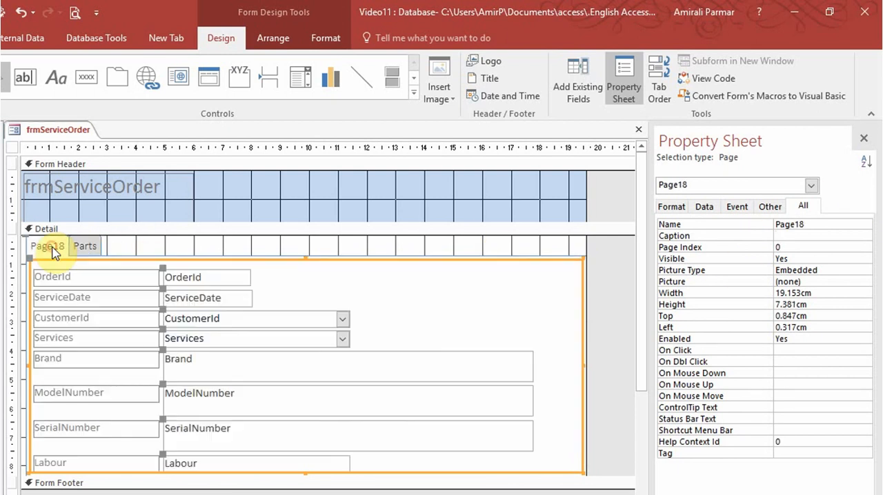
click(808, 224)
click(735, 225)
text(Ser)
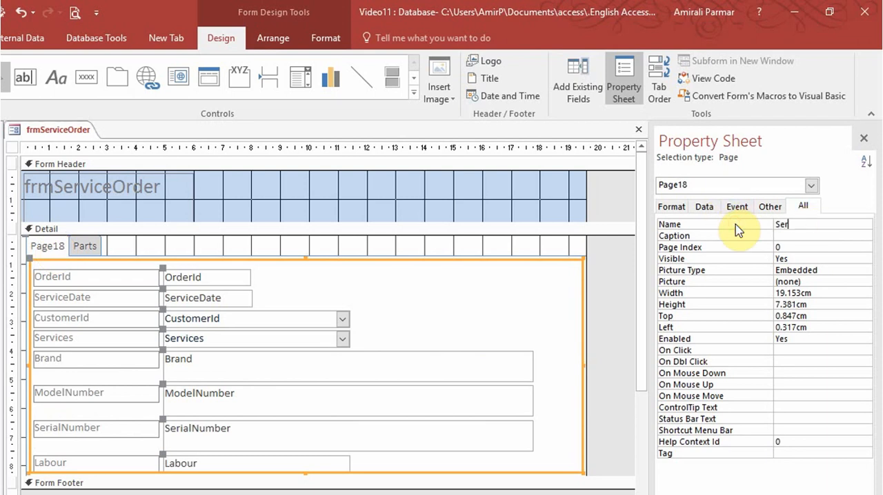
text(vice Orders)
key(Return)
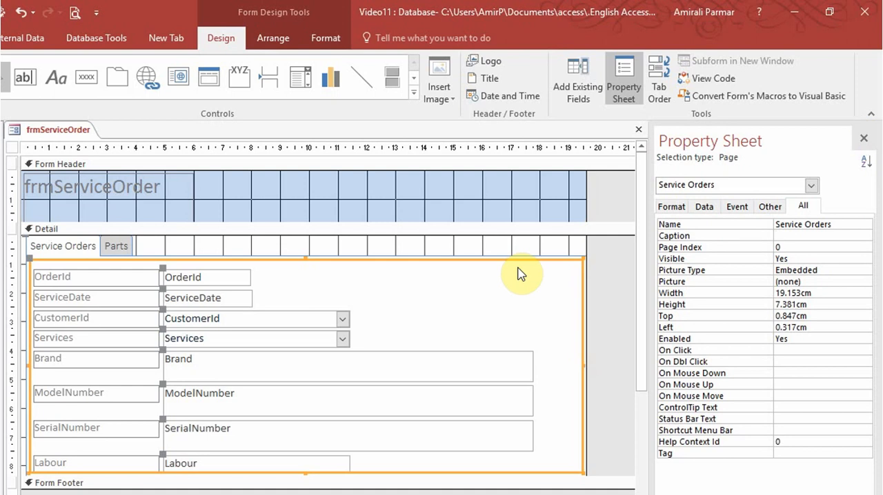
- Insert a third page after Parts in the tab control and name it Payments
click(117, 247)
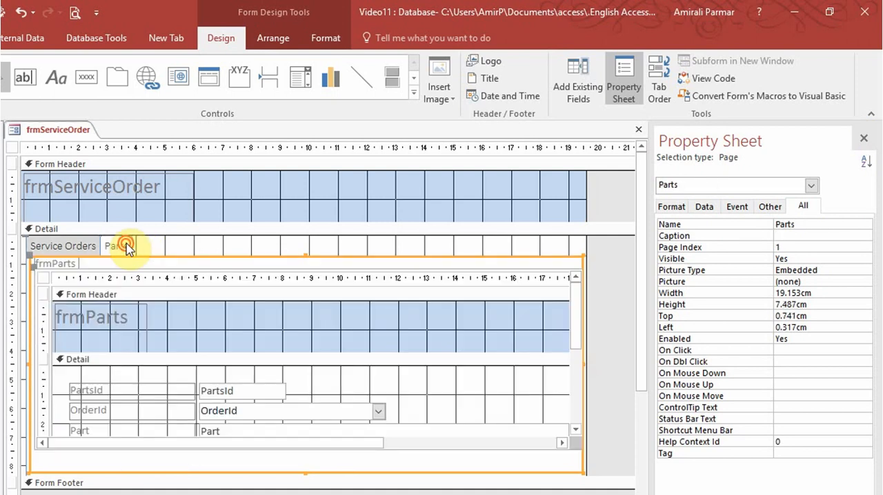
right_click(127, 249)
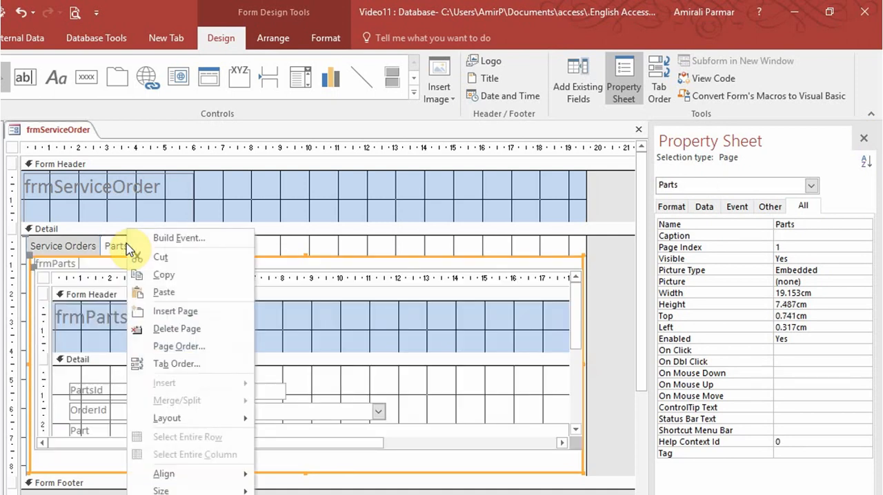
click(180, 311)
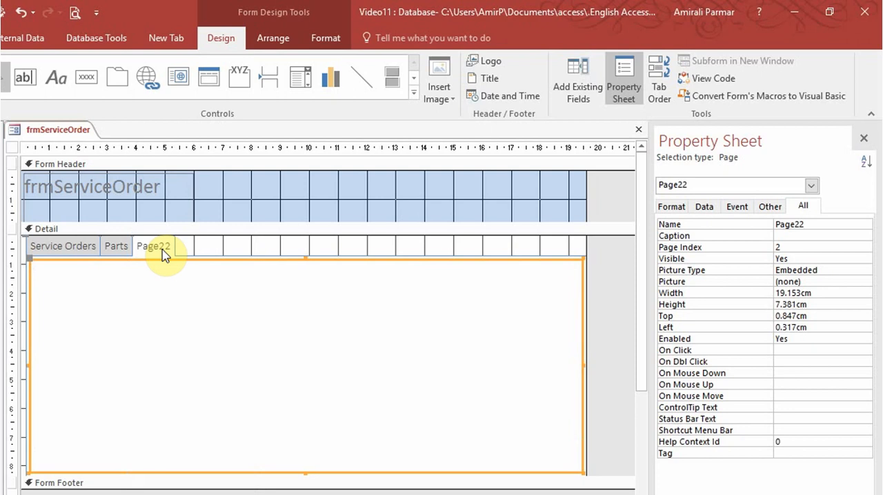
double_click(819, 224)
click(719, 227)
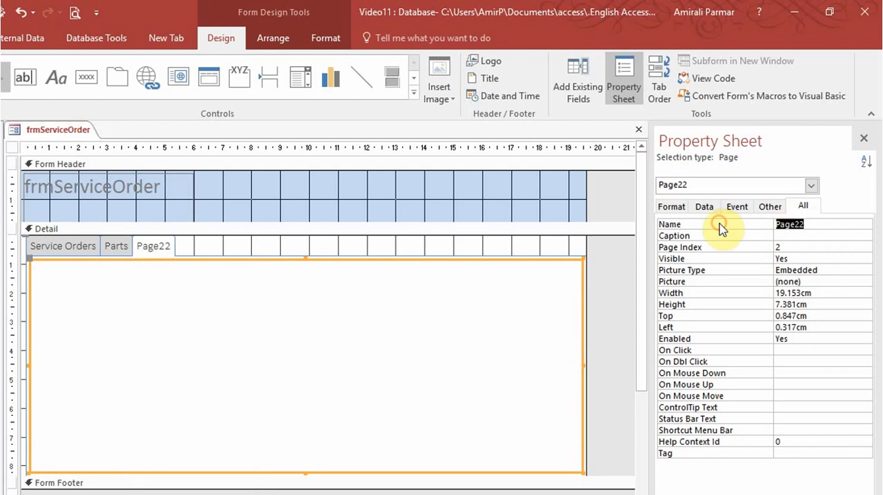
text(Payments)
key(Return)
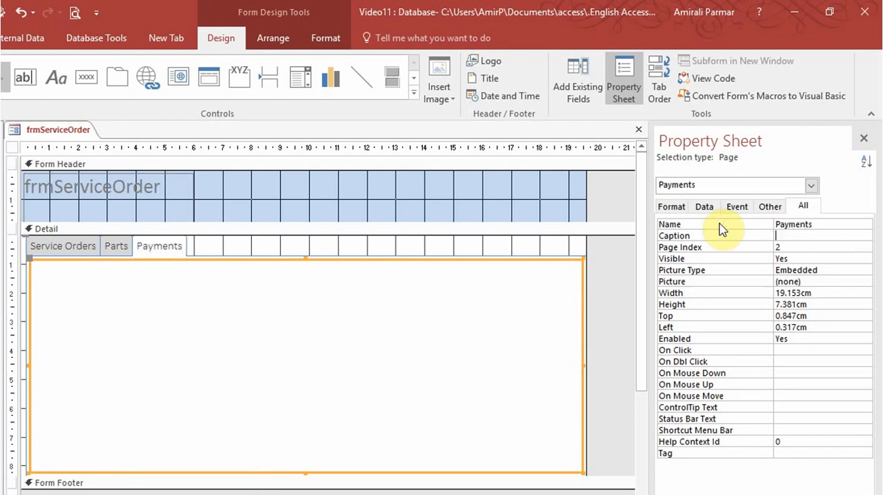
- Draw a subform of about 18.8 × 6.8 cm on the Payments page, using existing form frmPayments linked by OrderId
click(413, 95)
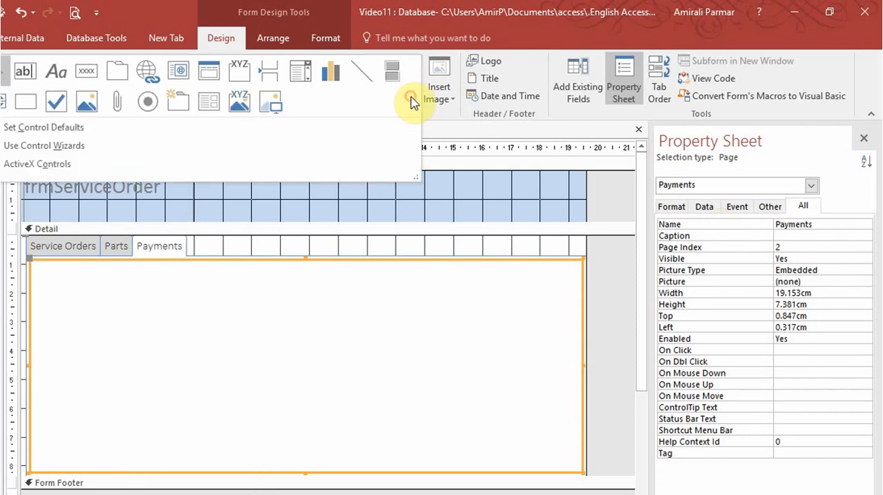
click(208, 111)
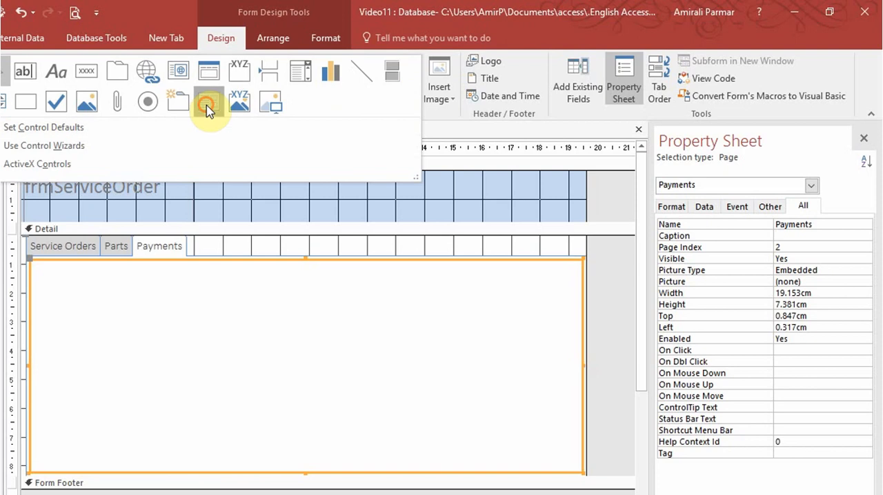
drag(277, 357, 580, 470)
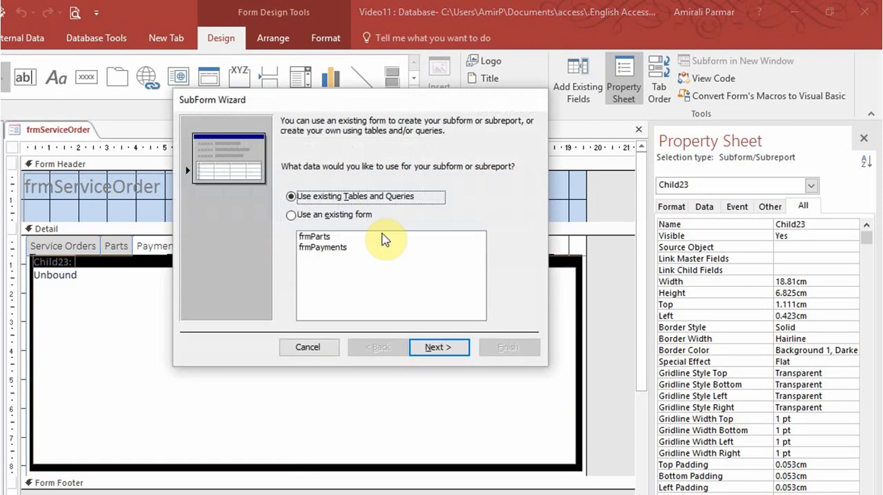
click(323, 247)
click(449, 349)
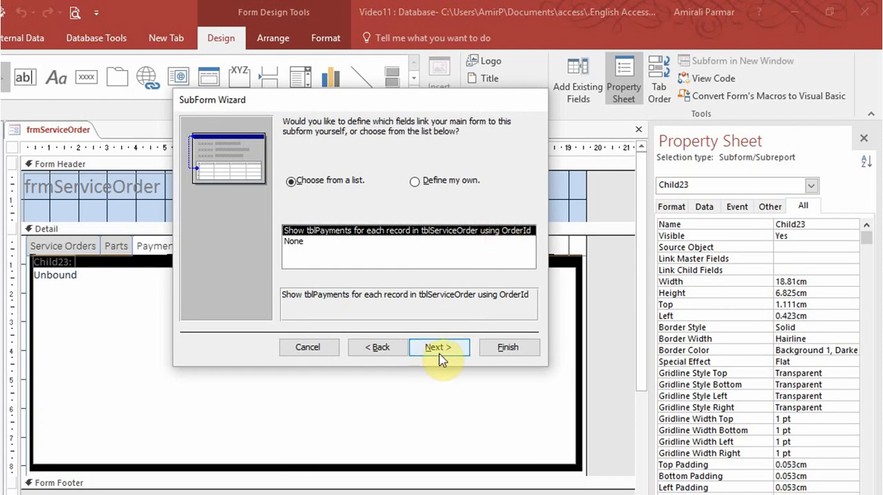
click(445, 350)
click(498, 351)
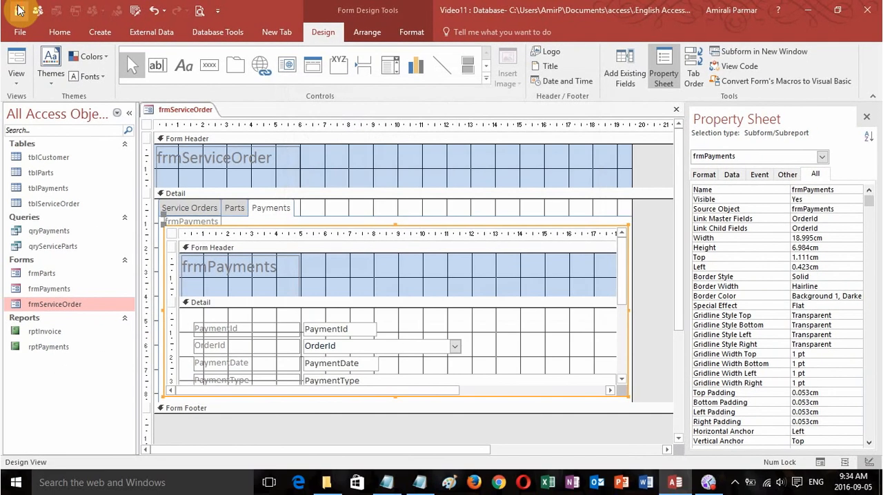
- Display frmServiceOrder in Form View and check the records on its Parts and Payments pages
click(3, 67)
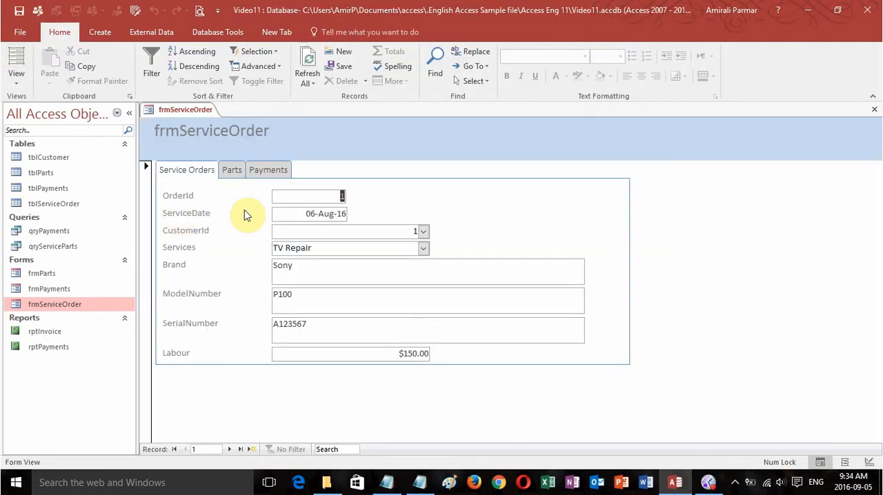
click(232, 172)
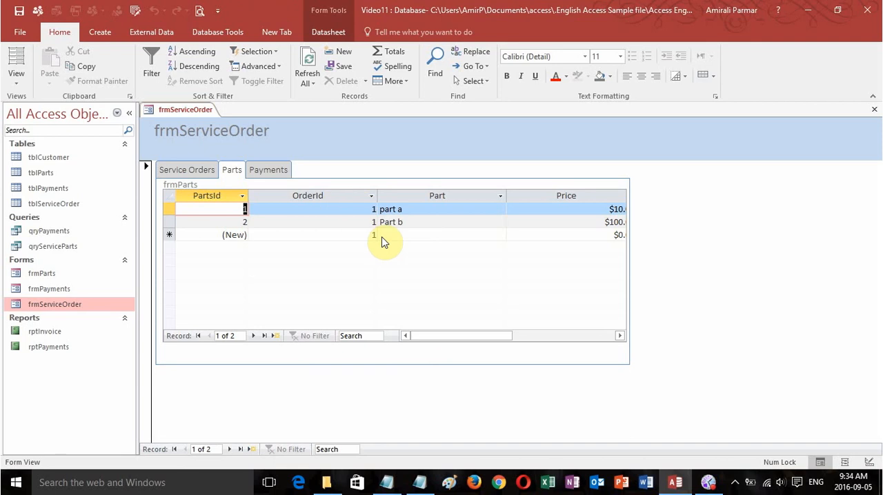
click(265, 172)
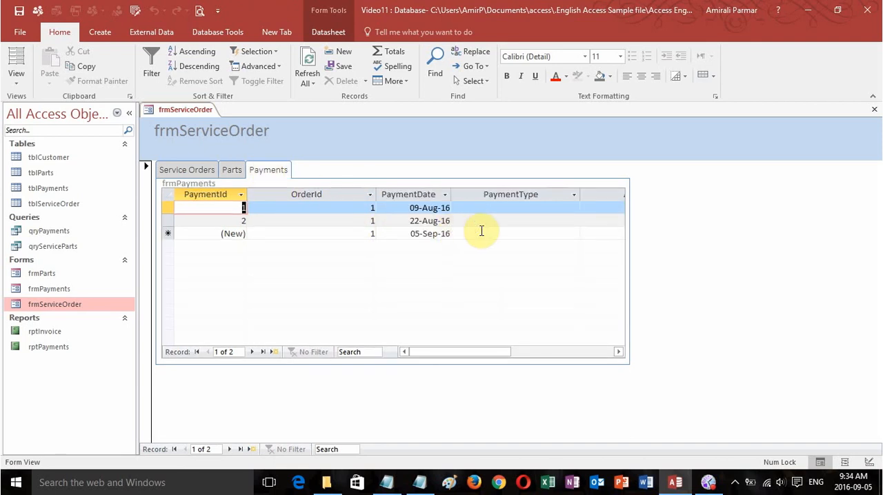
mouse_move(494, 348)
mouse_down()
mouse_move(570, 351)
mouse_move(505, 351)
mouse_up()
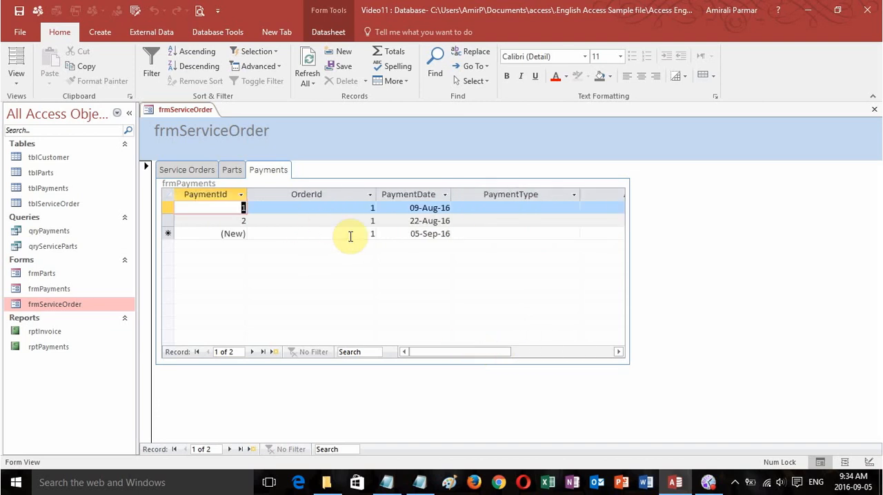
- Return frmServiceOrder to Design View on its Service Orders page and extend the Detail section below the tab control
click(186, 170)
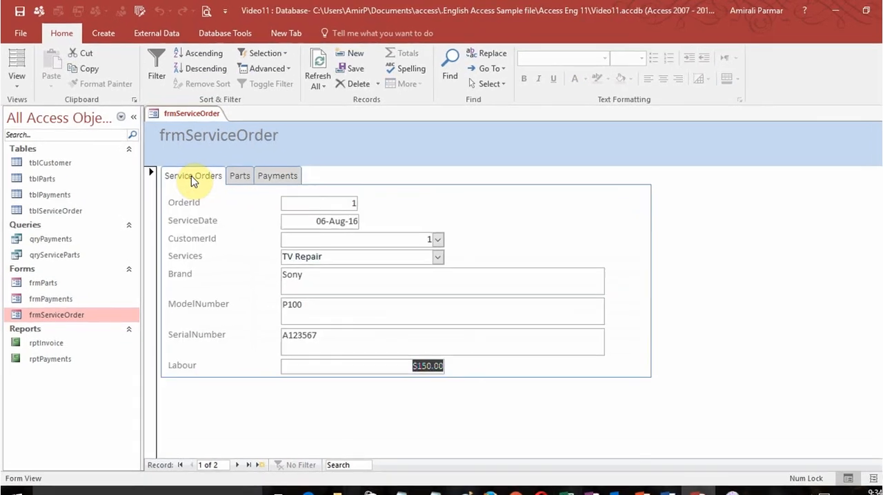
click(17, 84)
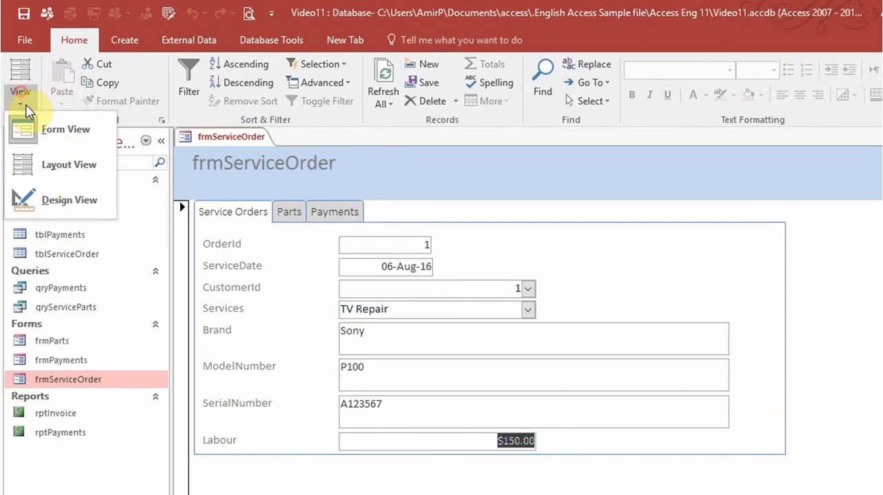
click(62, 201)
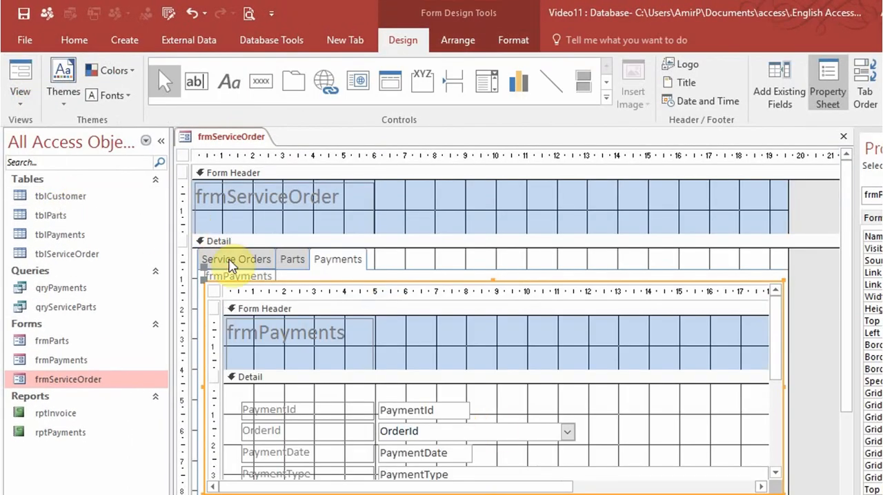
click(231, 266)
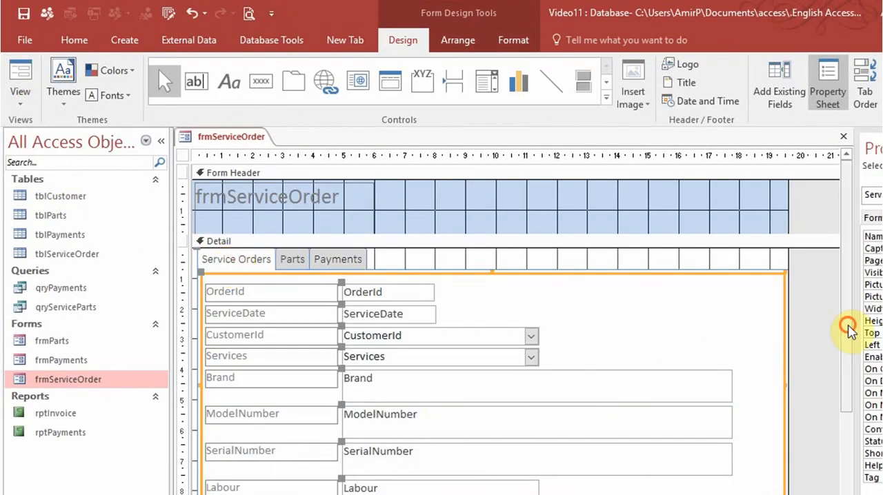
drag(848, 330, 853, 370)
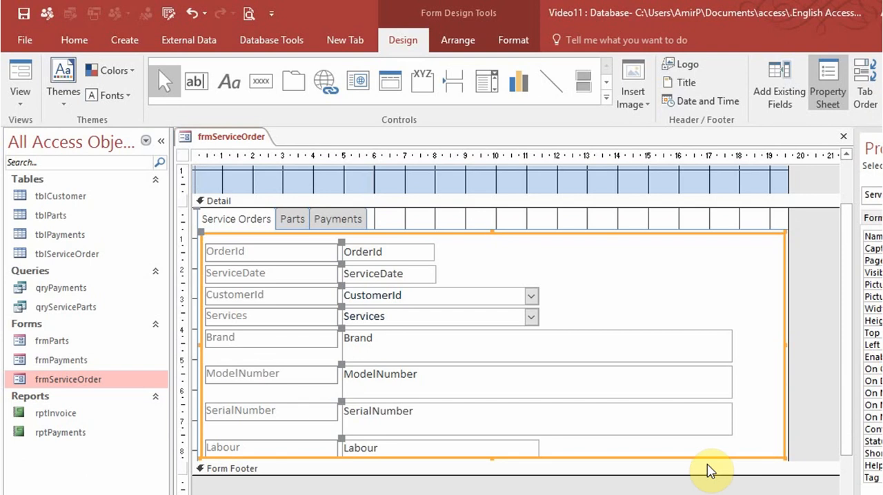
drag(707, 469, 707, 494)
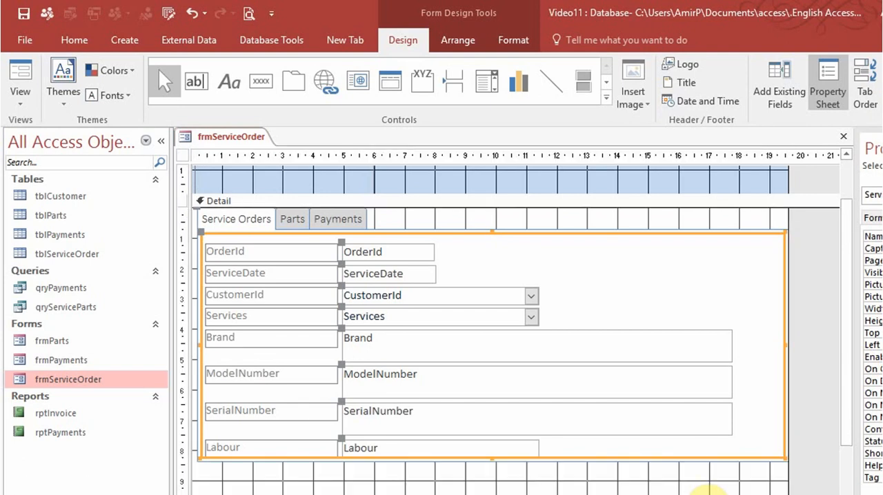
click(676, 283)
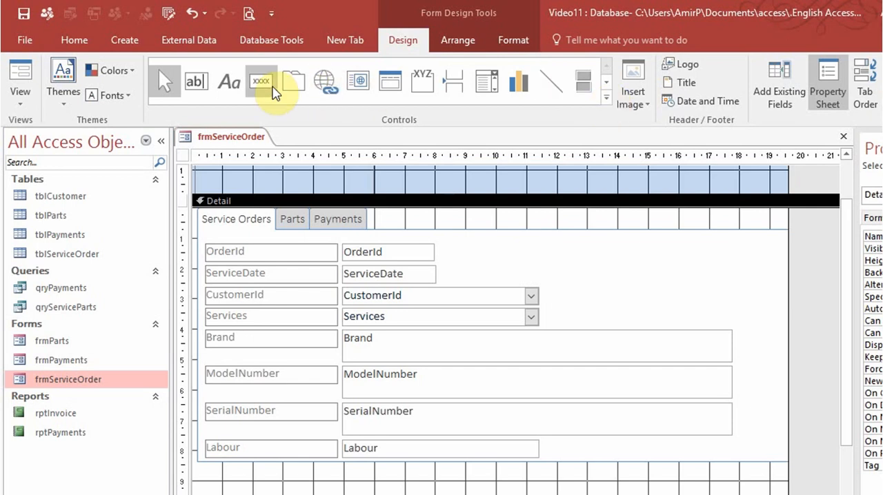
- Draw a command button in the upper blank area of the Service Orders page, with the Open Report action for rptInvoice
click(274, 88)
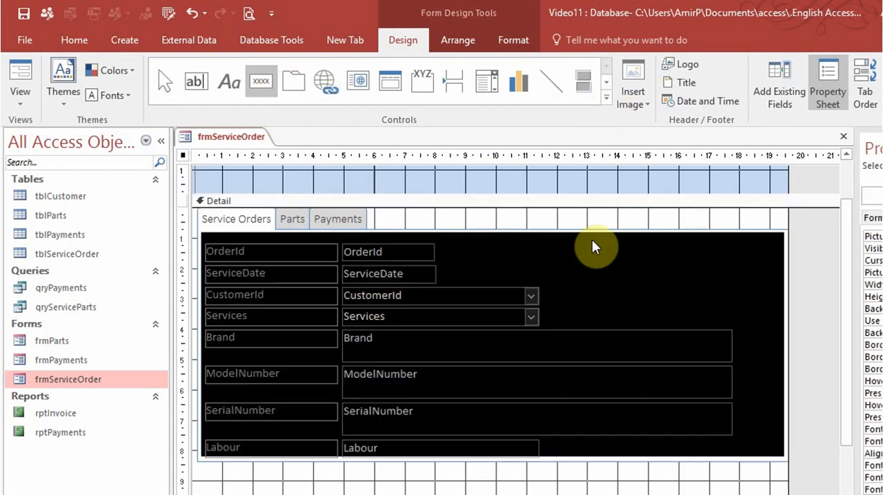
drag(626, 251, 714, 283)
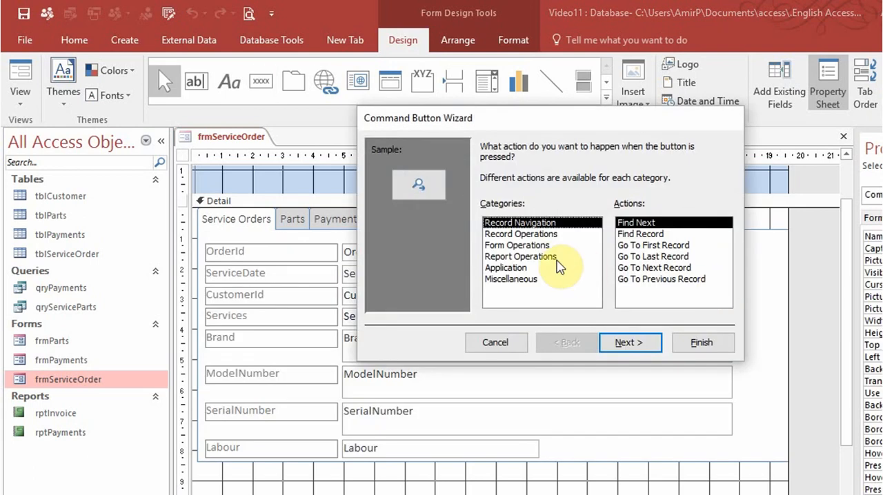
click(548, 259)
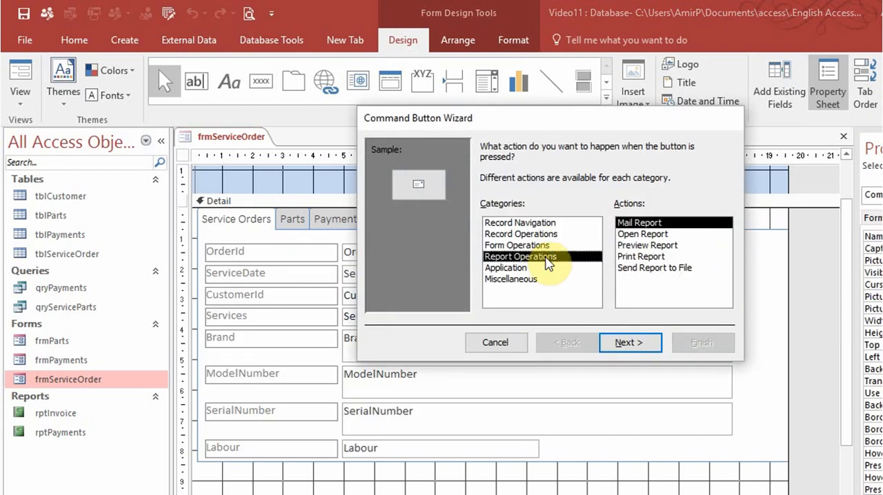
click(640, 235)
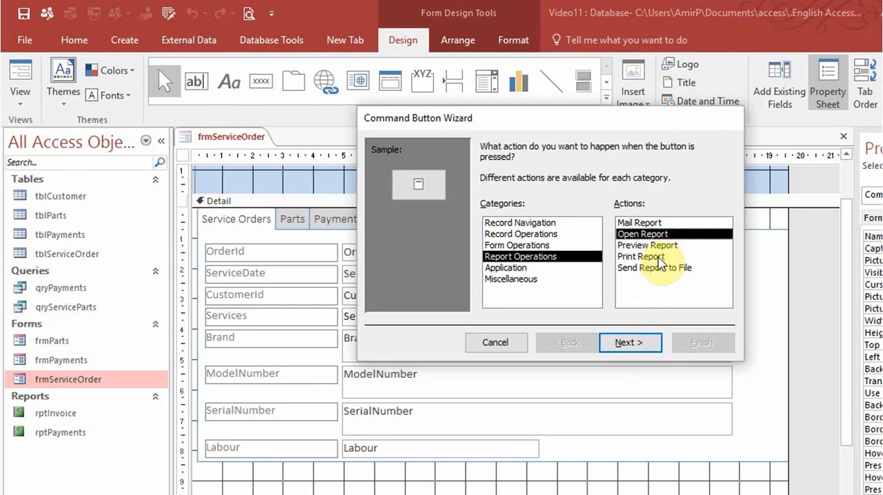
click(632, 343)
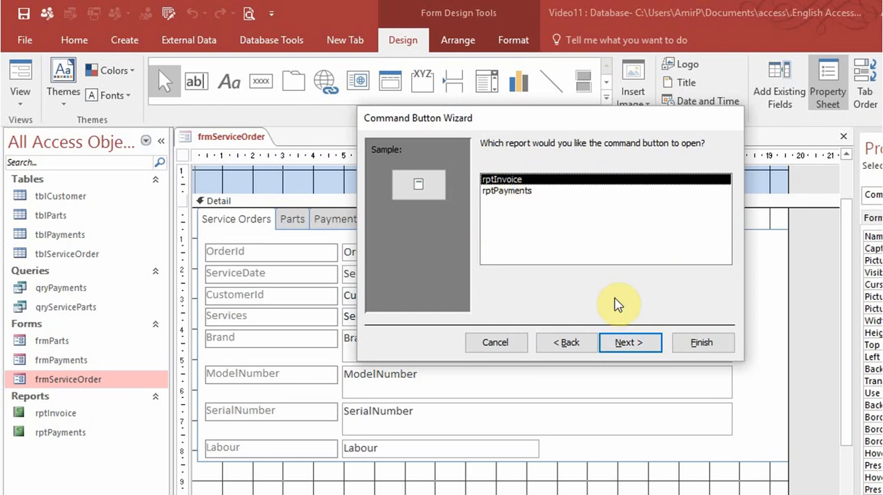
click(632, 344)
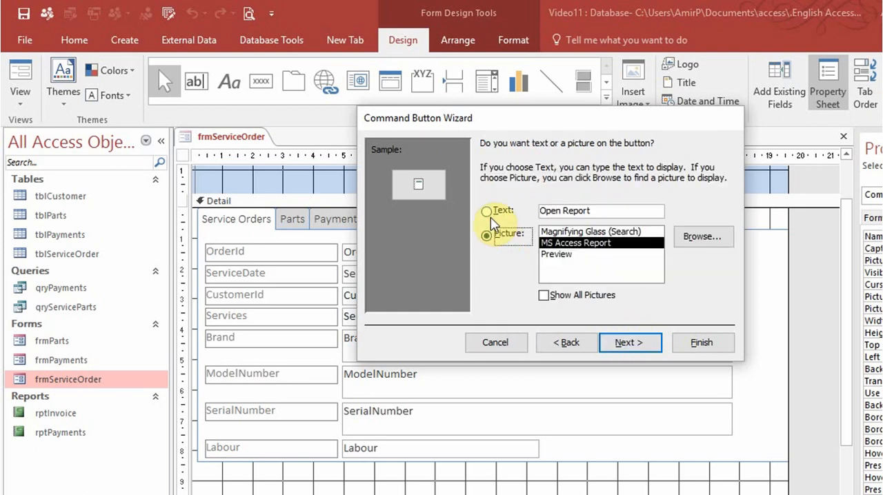
- Give the command button the text Open Invoice instead of a picture and finish the wizard with the default button name
click(508, 215)
drag(614, 211, 493, 215)
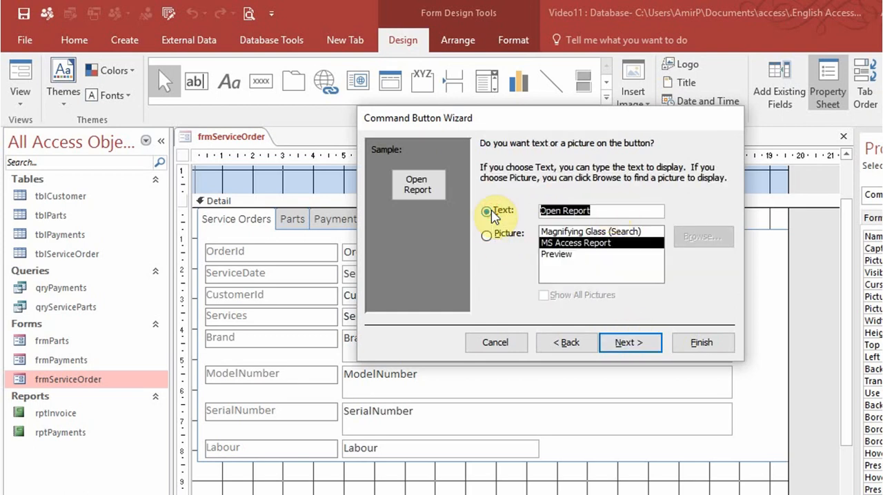
text(Open Invoice)
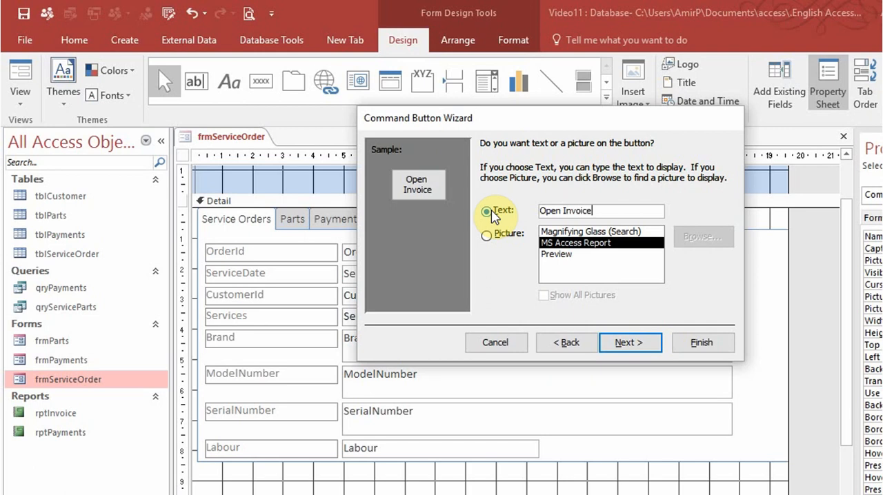
click(628, 345)
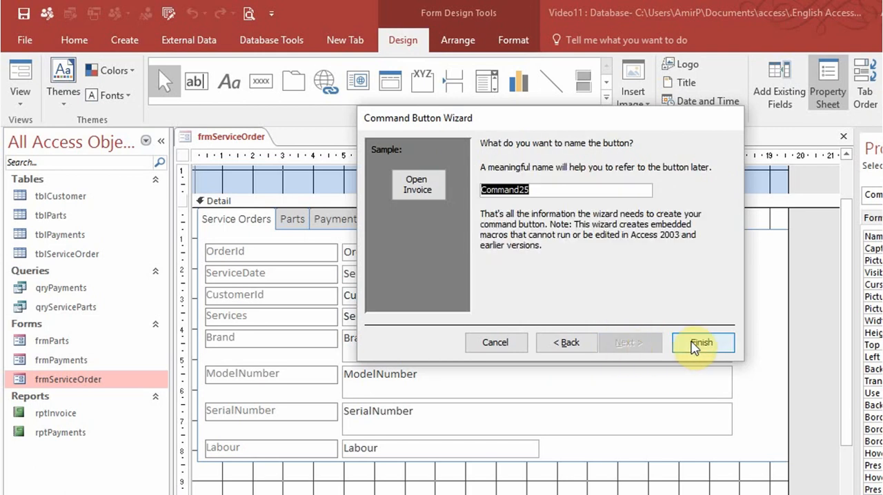
click(704, 342)
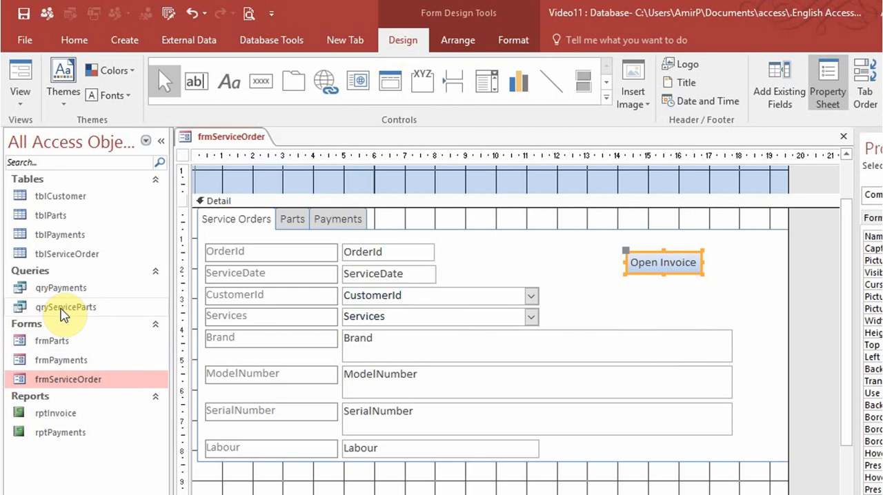
- Open qryServiceParts in Design View and replace the OrderId criteria with the start of a form reference, [Forms]![frmServiceOrder]!
right_click(63, 312)
click(72, 338)
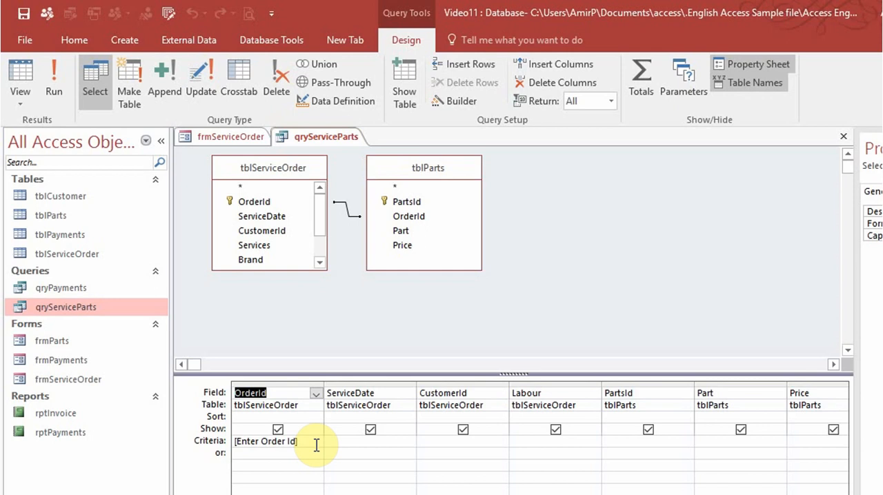
click(207, 442)
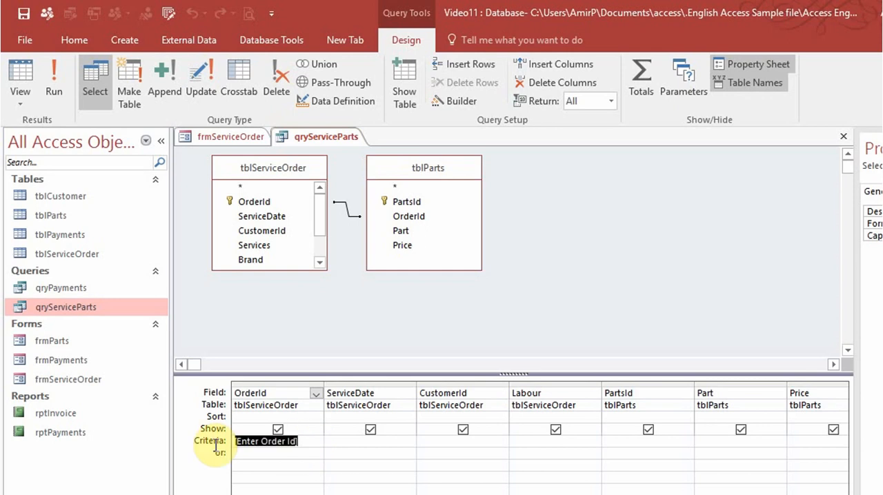
text(Forms)
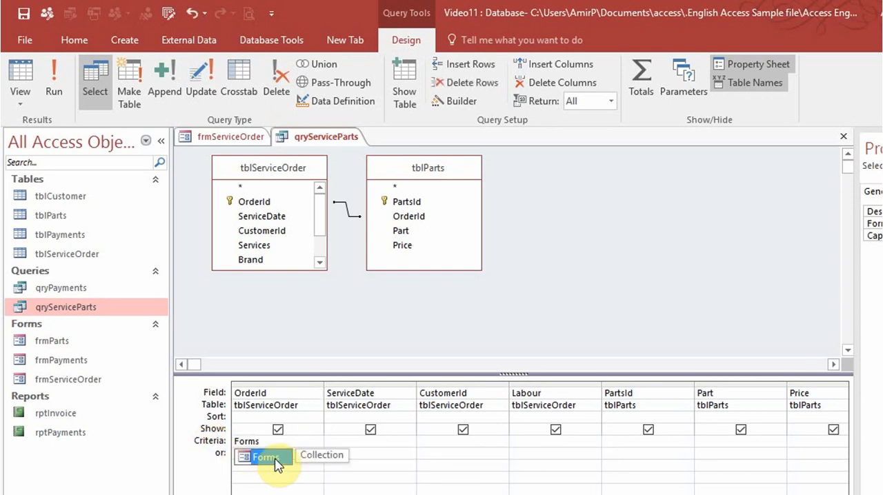
double_click(266, 457)
text(!)
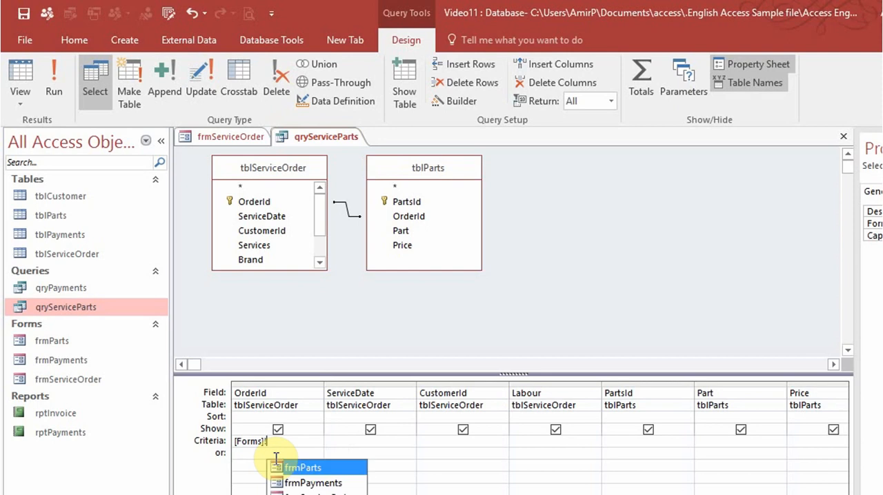
double_click(314, 494)
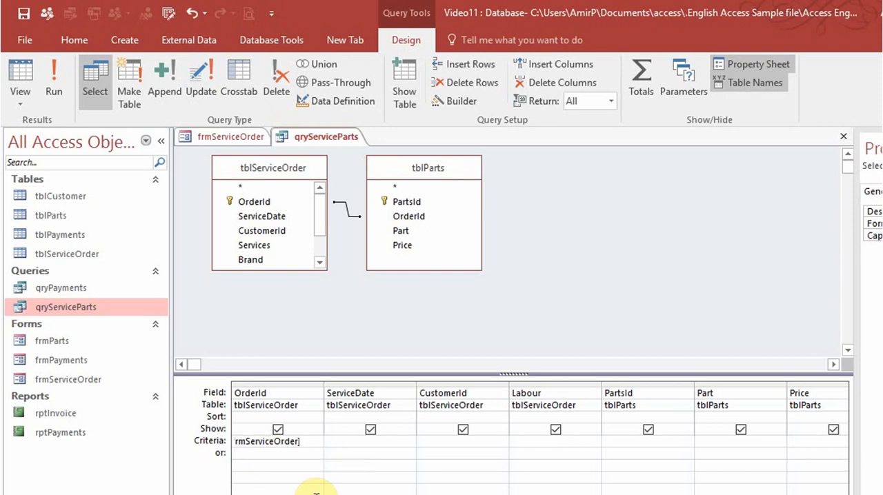
text(!)
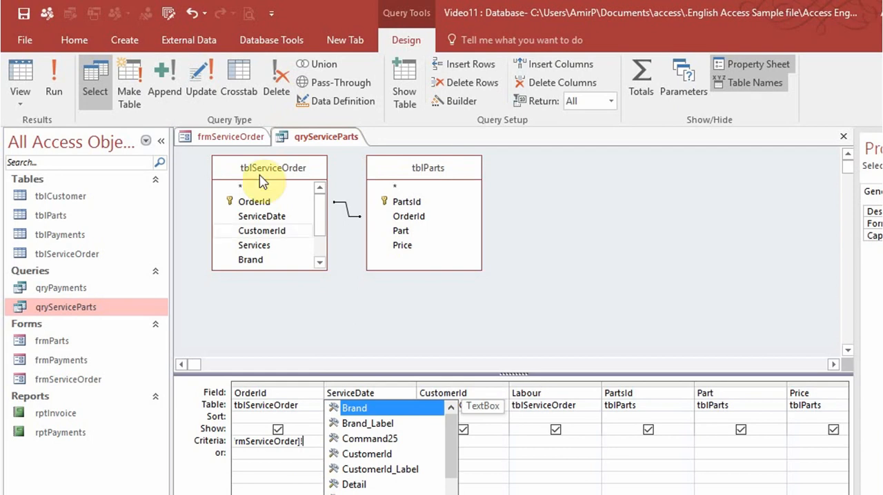
- Check the OrderId text box's name on frmServiceOrder, and complete the query criteria as [Forms]![frmServiceOrder]![OrderId] in a widened column
click(232, 137)
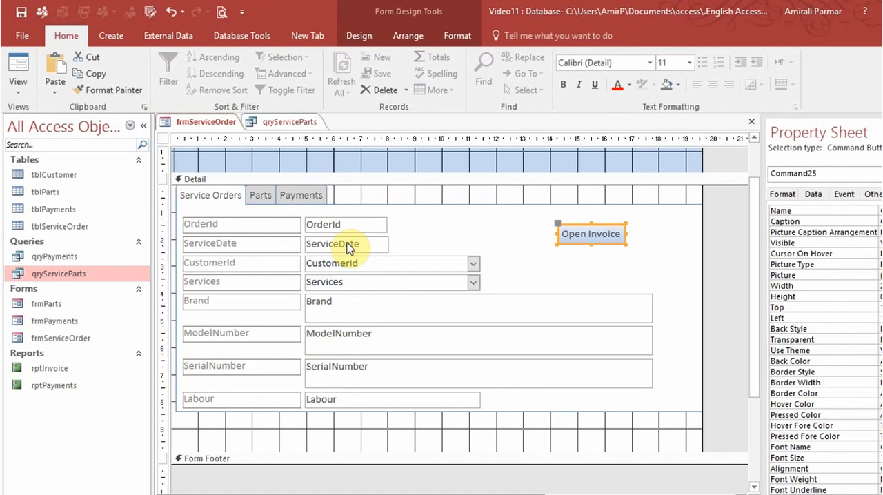
click(383, 239)
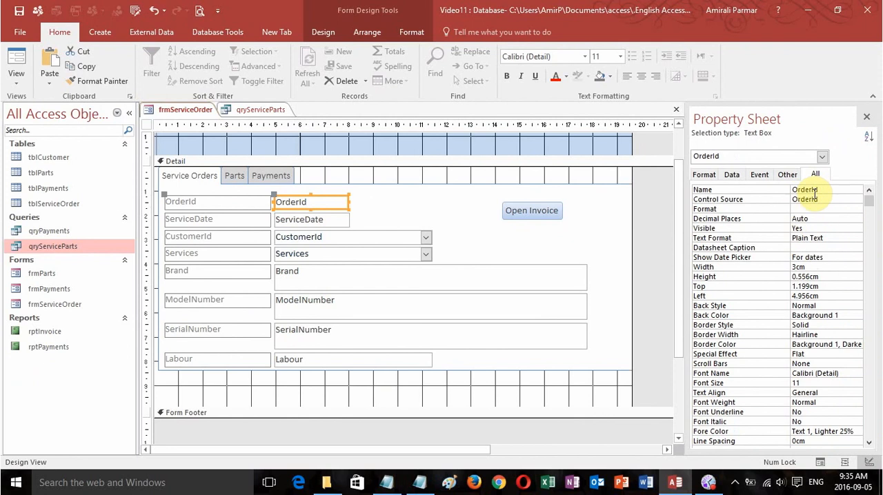
click(267, 109)
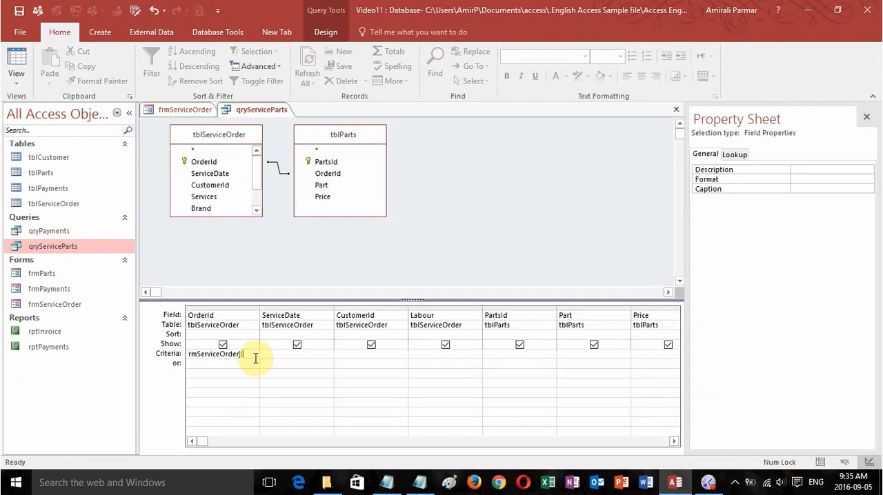
text(der)
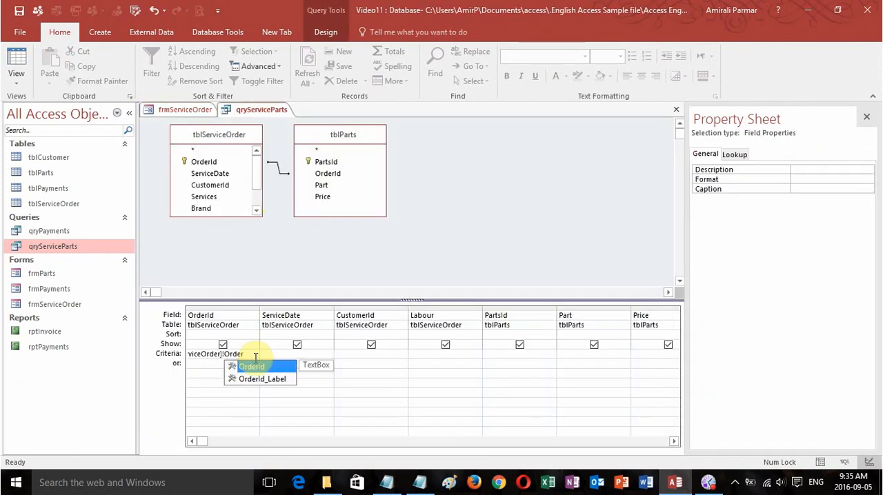
double_click(263, 367)
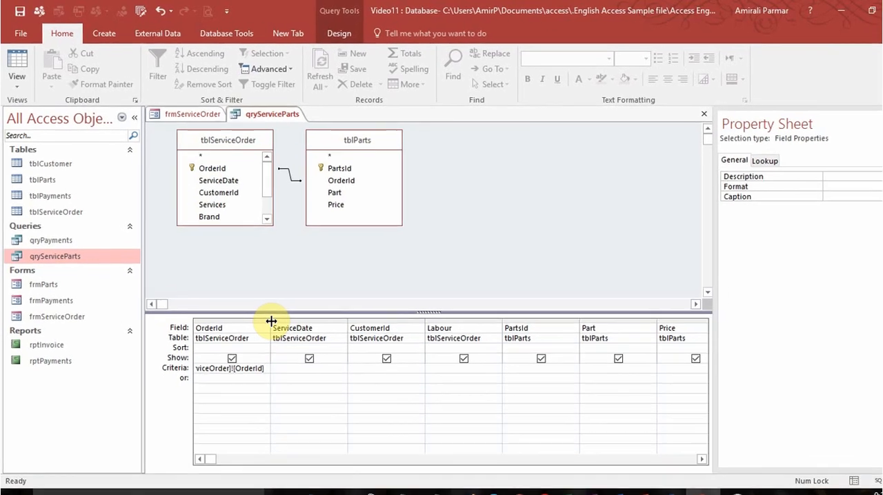
drag(259, 309, 325, 321)
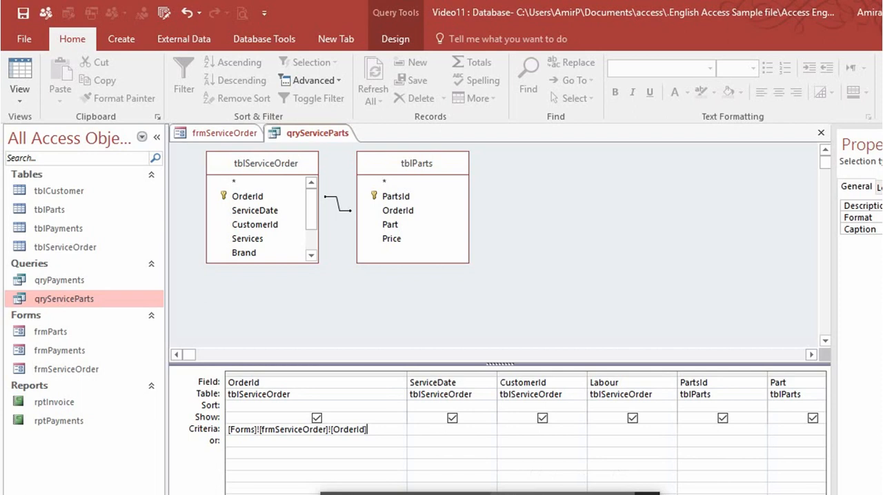
- Switch to the dlookup notes in Notepad and examine the query criteria syntax for subforms or tabs against the frmServiceOrder pages
key(alt+Tab)
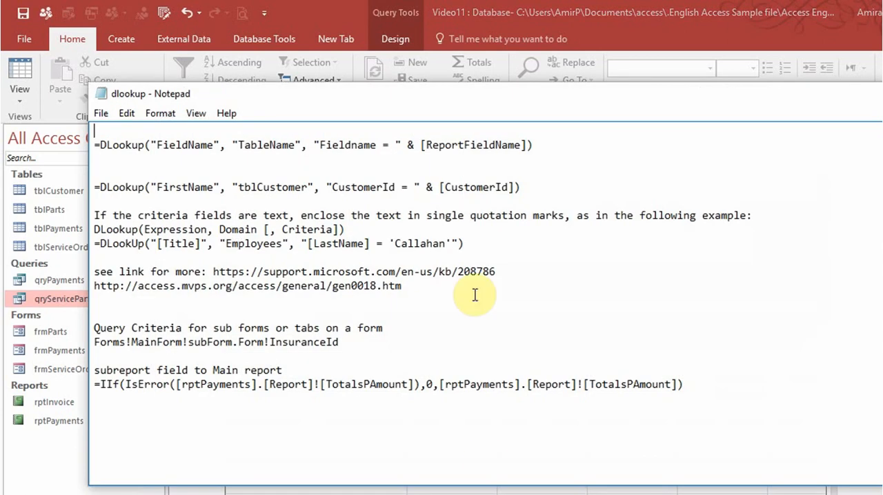
drag(349, 342, 91, 343)
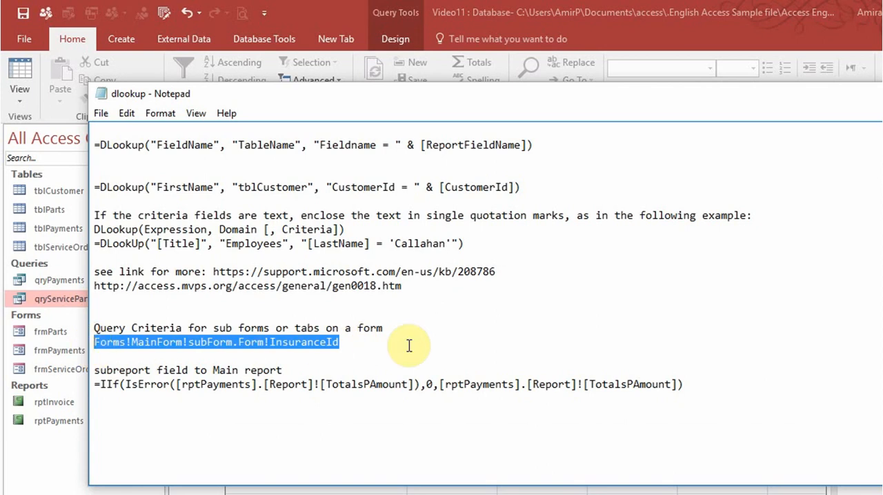
click(881, 94)
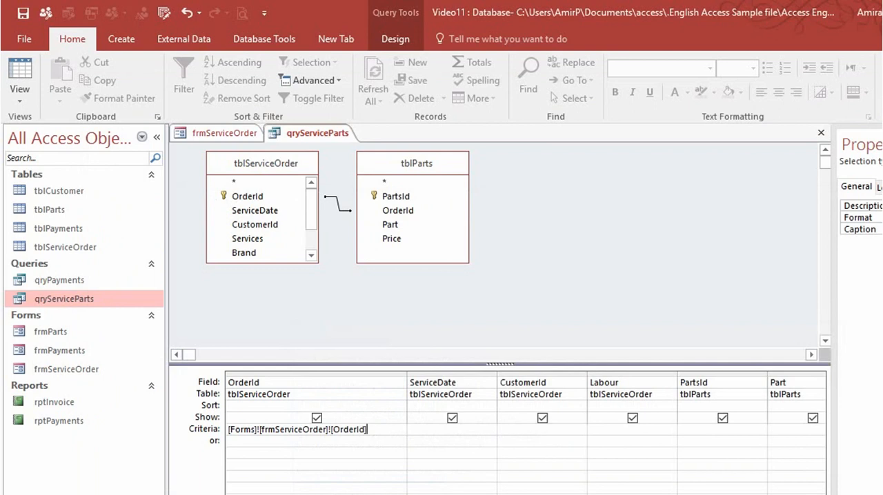
click(241, 134)
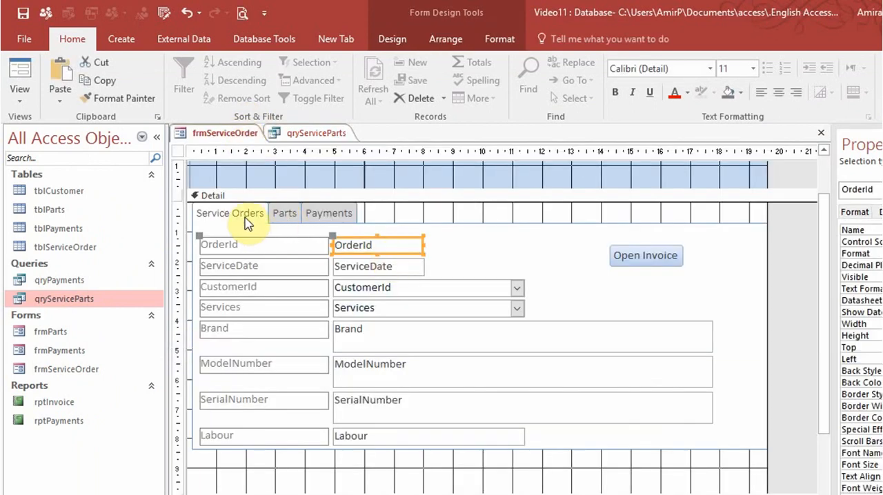
key(alt+Tab)
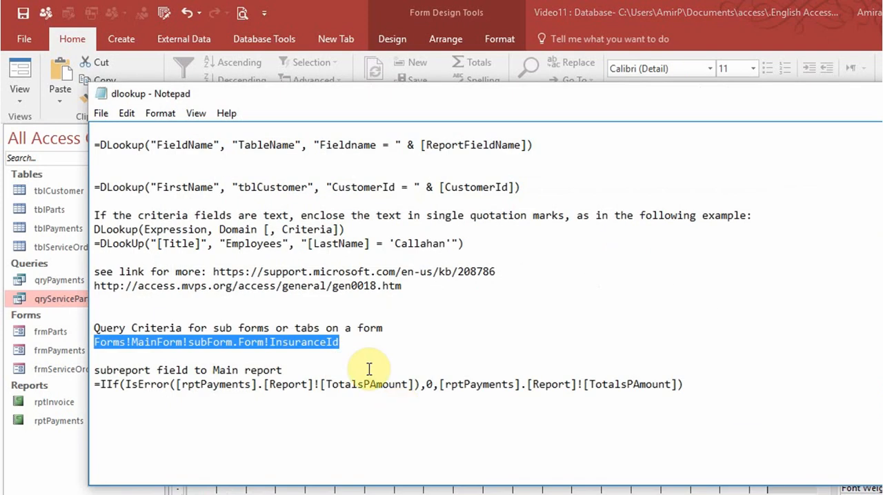
click(348, 345)
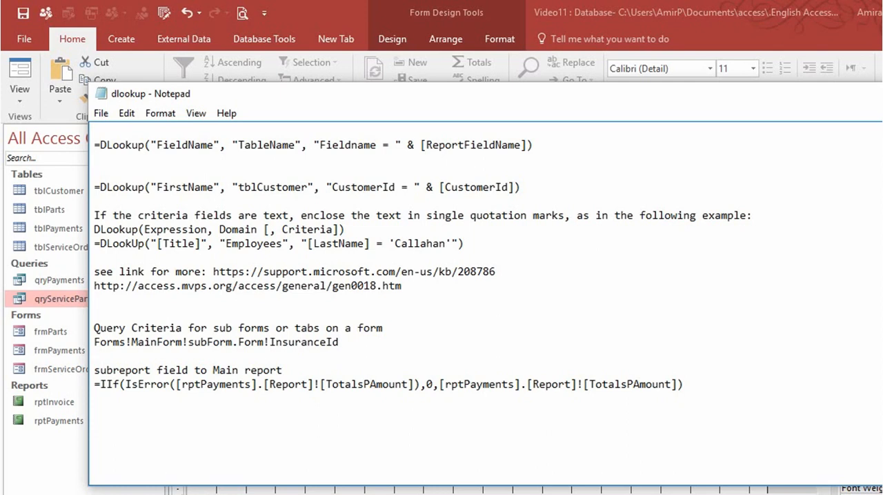
- Return to Access, switch frmServiceOrder to Form View, and check the invoice opened by the Open Invoice button for OrderId 1
click(807, 491)
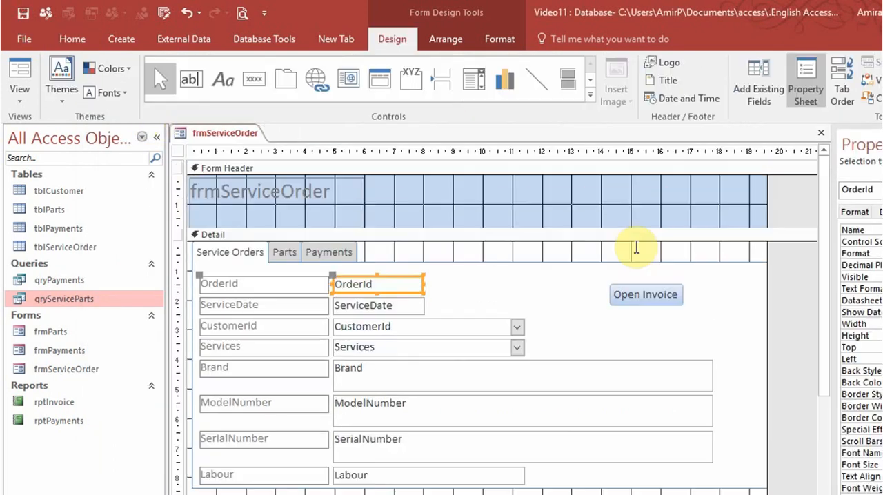
click(19, 93)
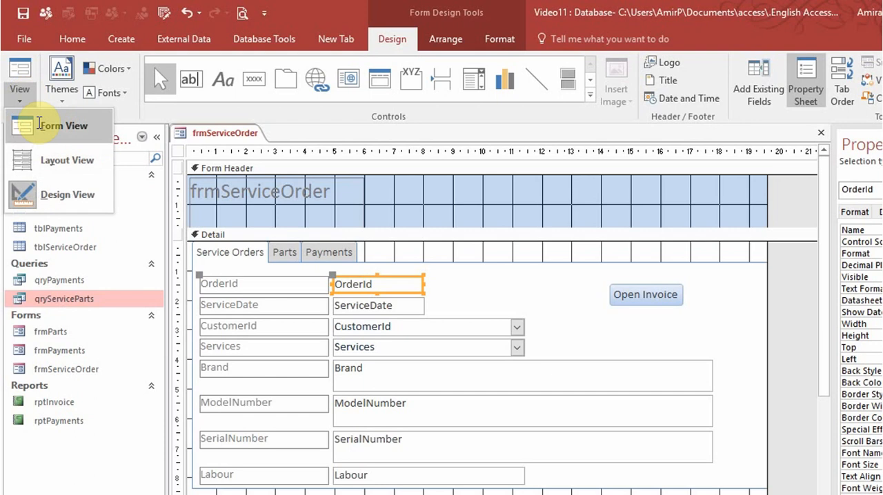
click(39, 125)
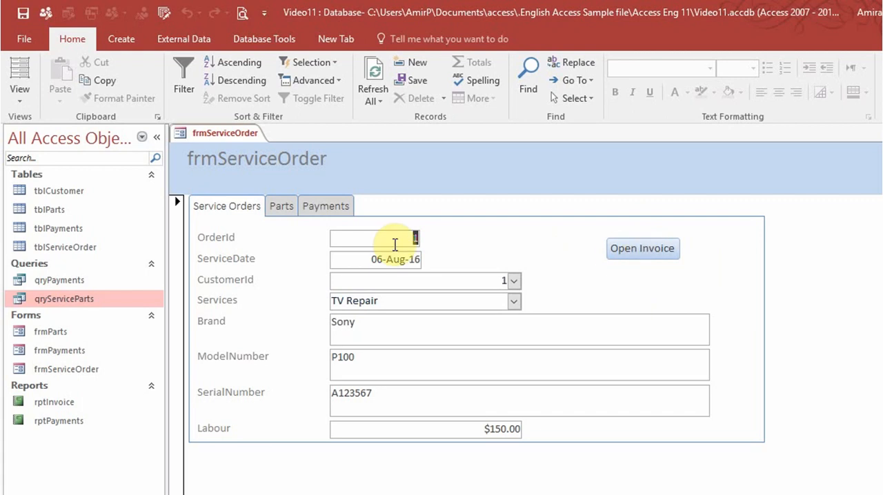
click(636, 260)
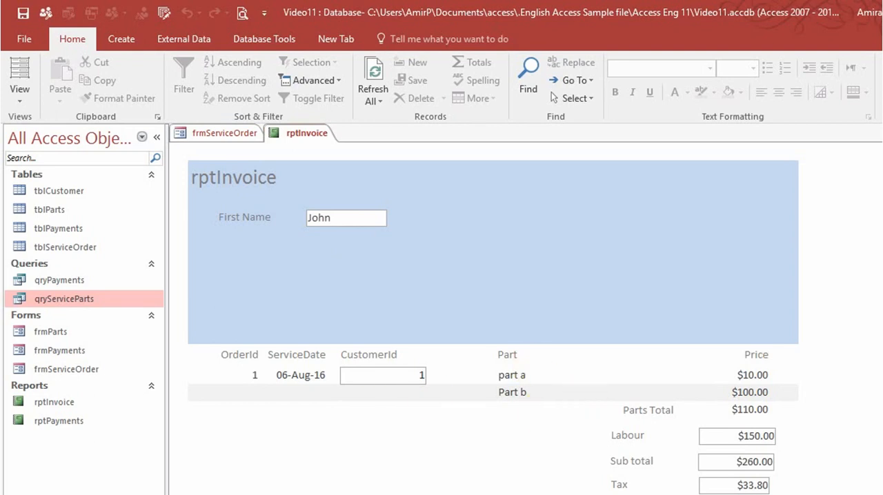
scroll(493, 311, down, 3)
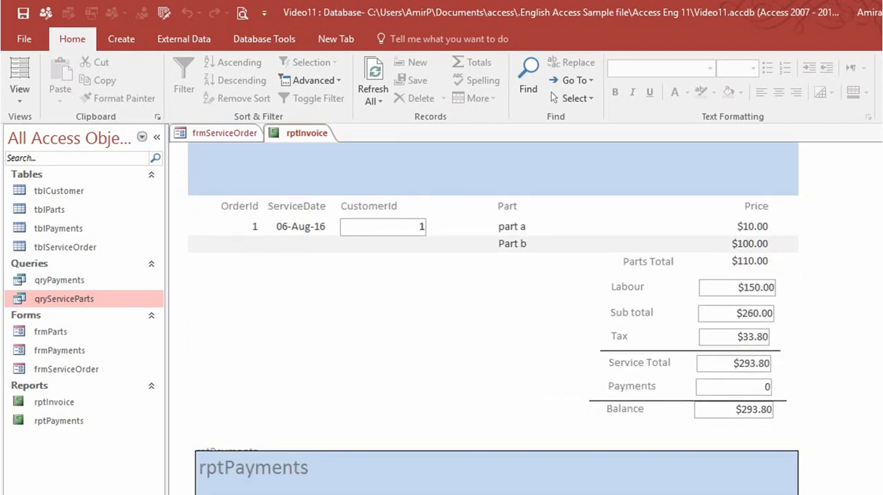
scroll(494, 310, down, 2)
scroll(494, 310, up, 5)
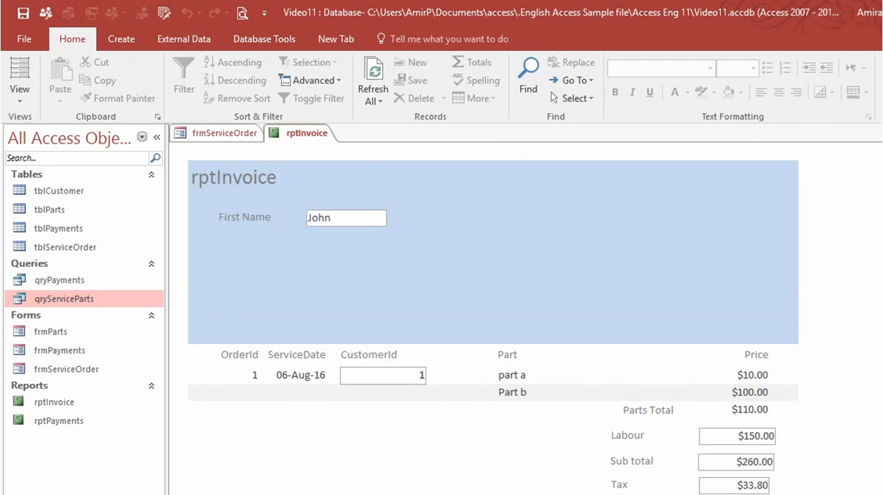
key(ctrl+w)
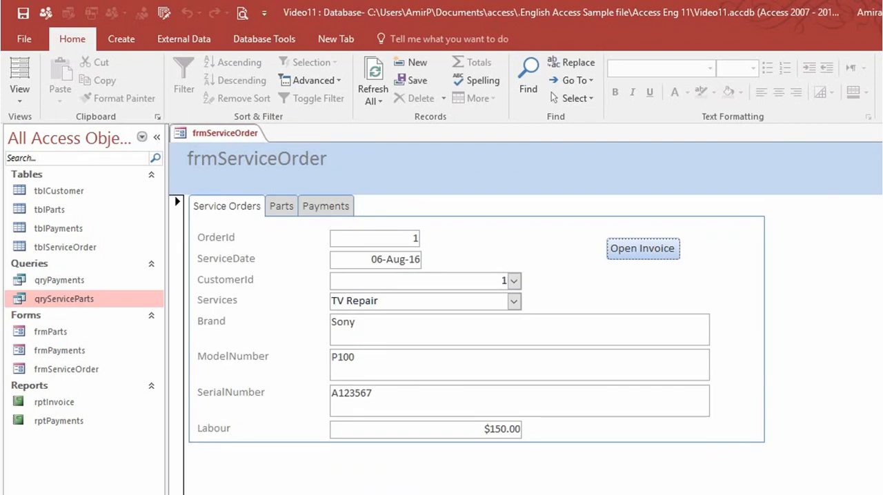
- Move to the OrderId 2 record on frmServiceOrder and review its Parts and Payments pages
key(Page_Down)
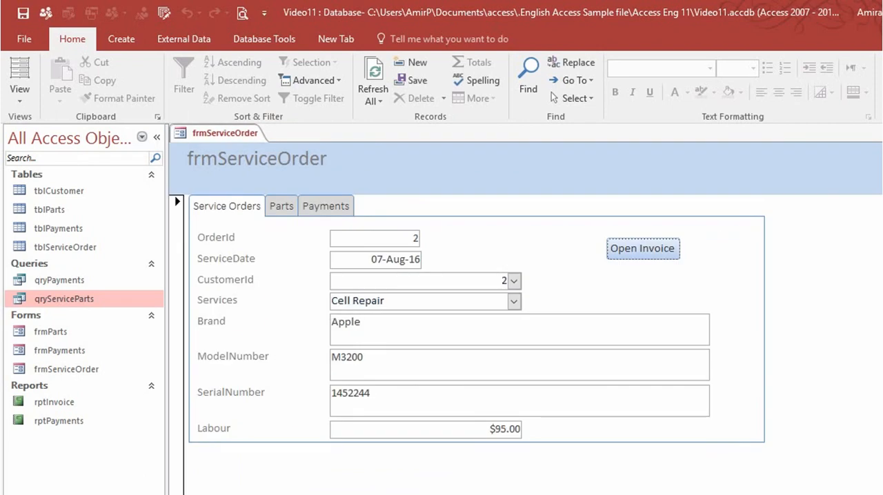
click(285, 216)
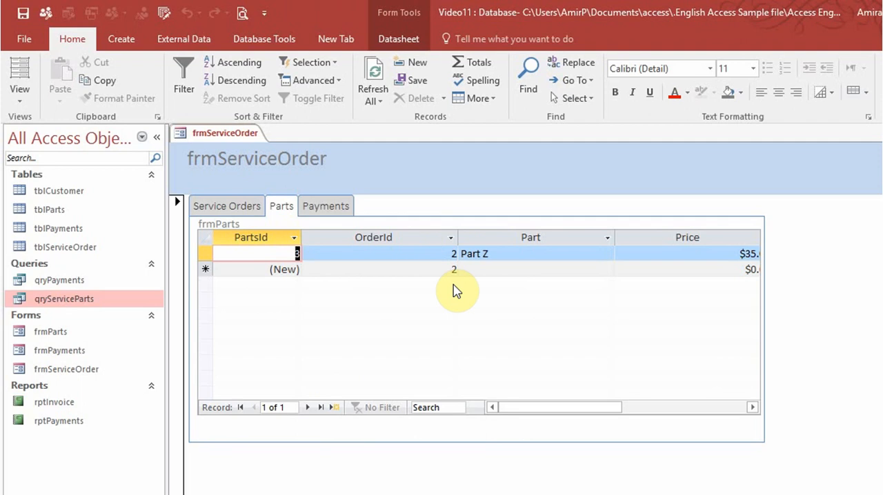
click(343, 209)
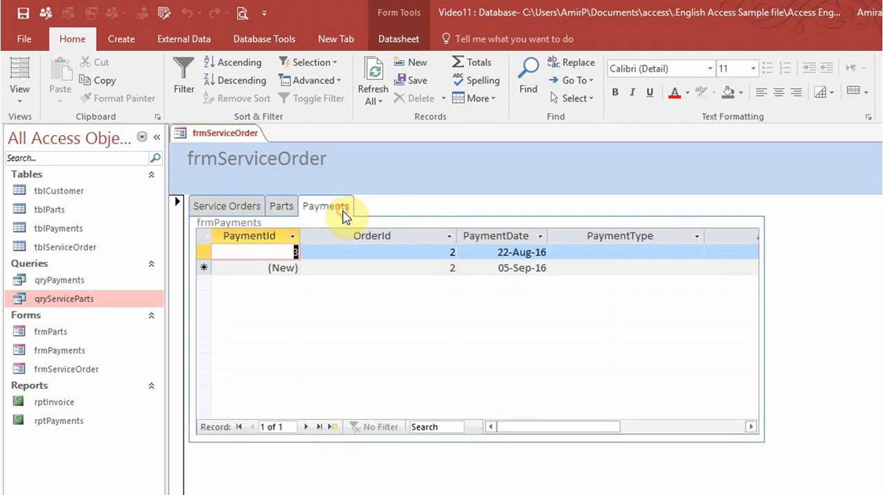
click(245, 207)
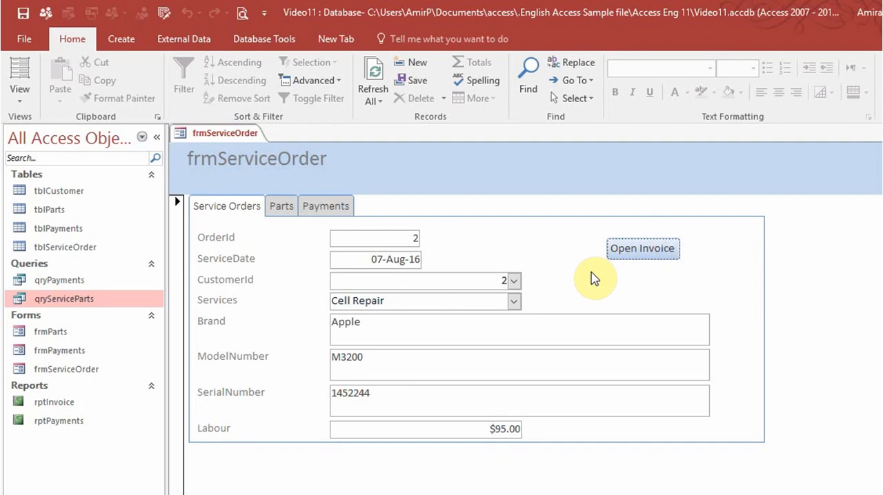
- Open the invoice for OrderId 2 from the form, examine its parts, totals and payments, and close the report
click(642, 250)
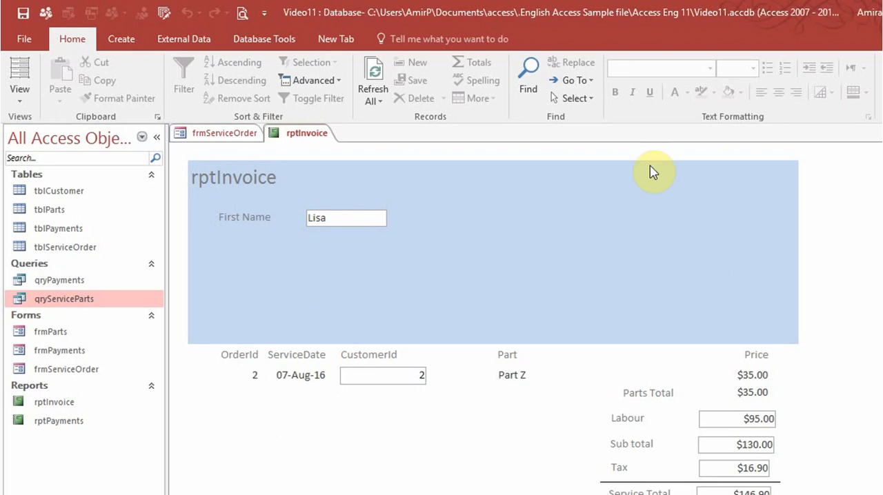
scroll(493, 318, down, 5)
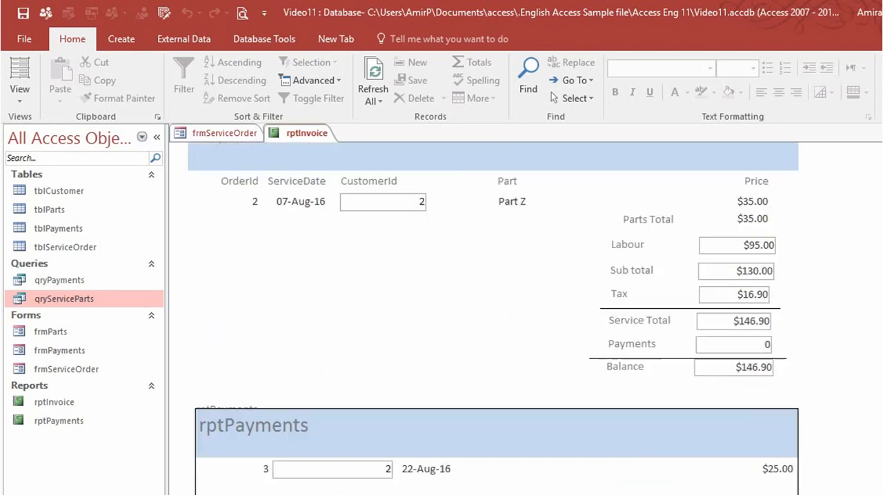
scroll(497, 310, down, 3)
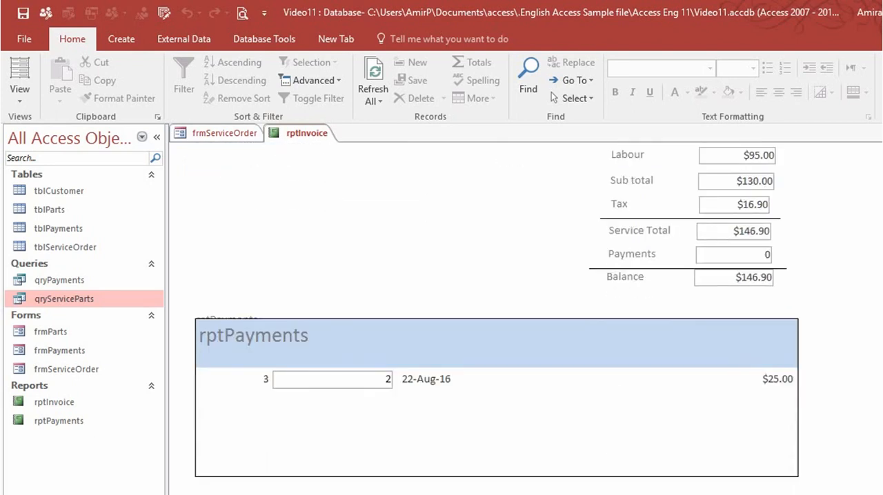
scroll(496, 311, up, 8)
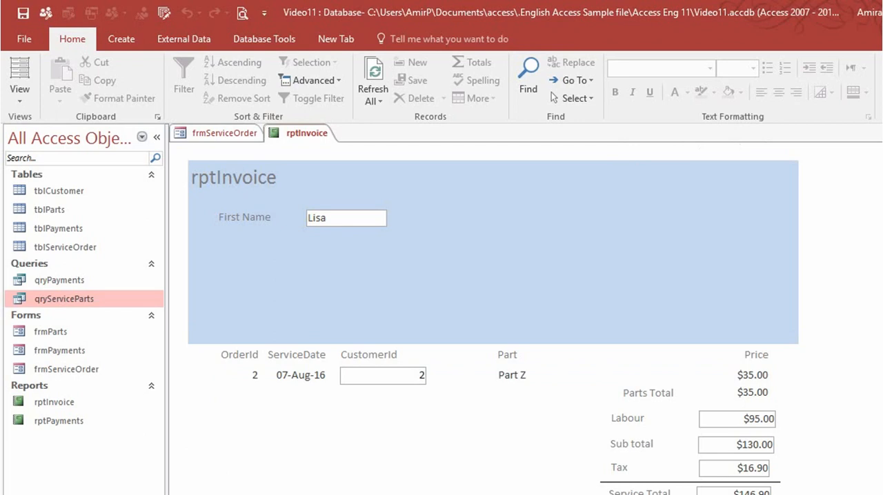
key(ctrl+w)
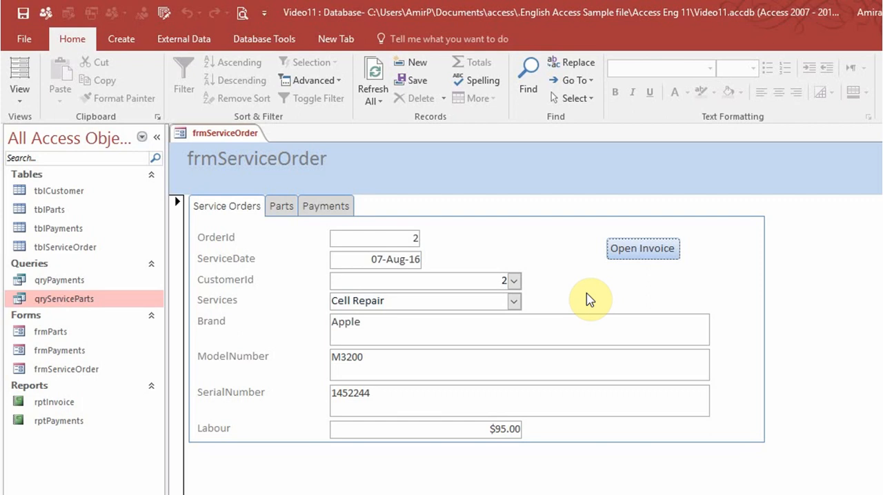
- Create a new macro and add an OpenReport action to it
click(59, 422)
click(58, 403)
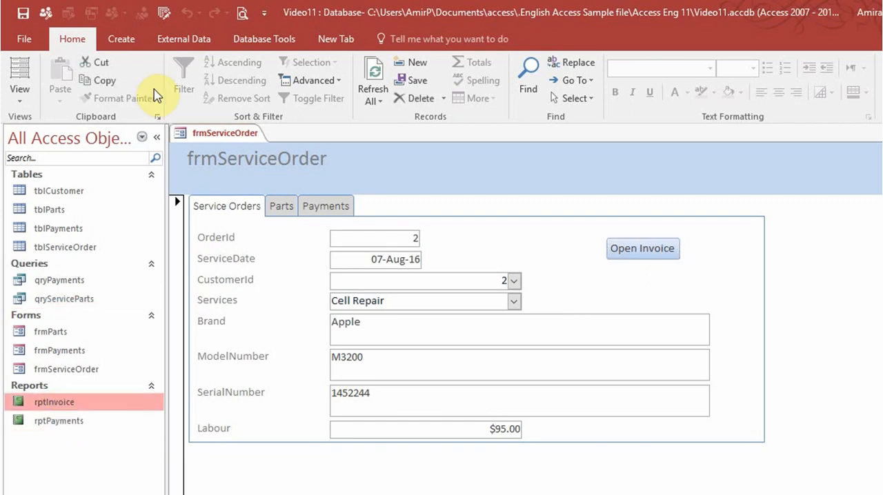
click(121, 37)
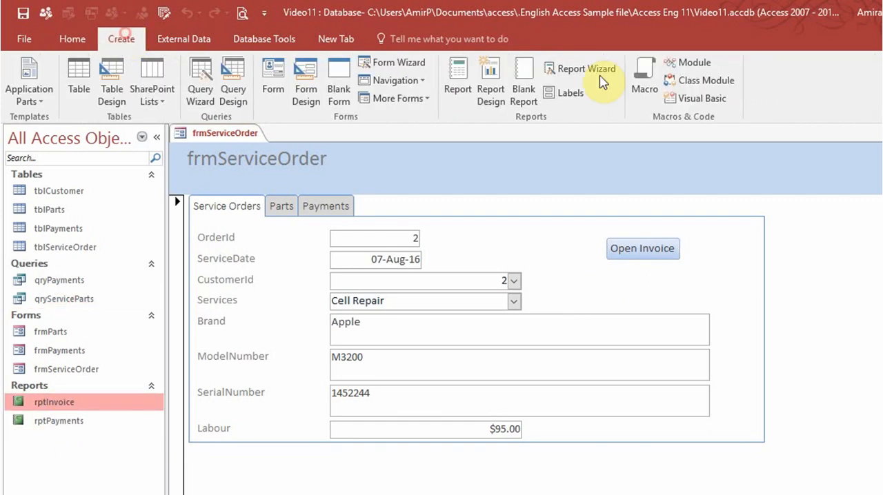
click(647, 84)
click(342, 166)
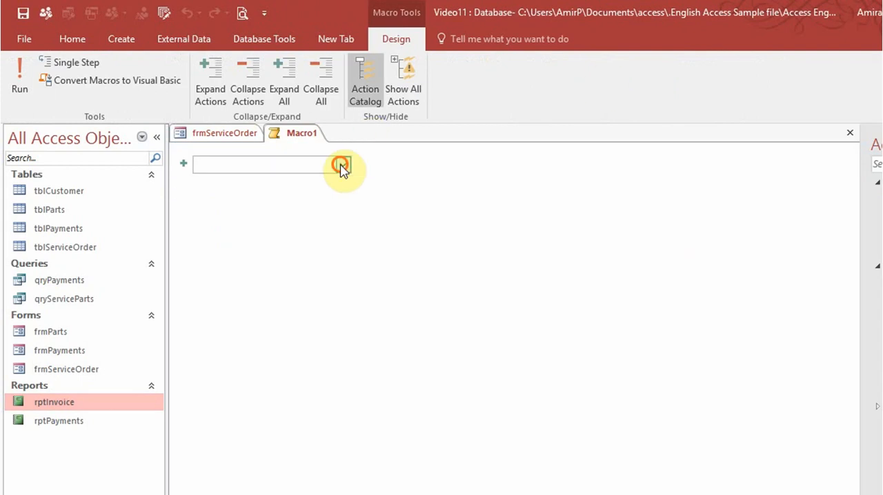
drag(340, 234, 362, 345)
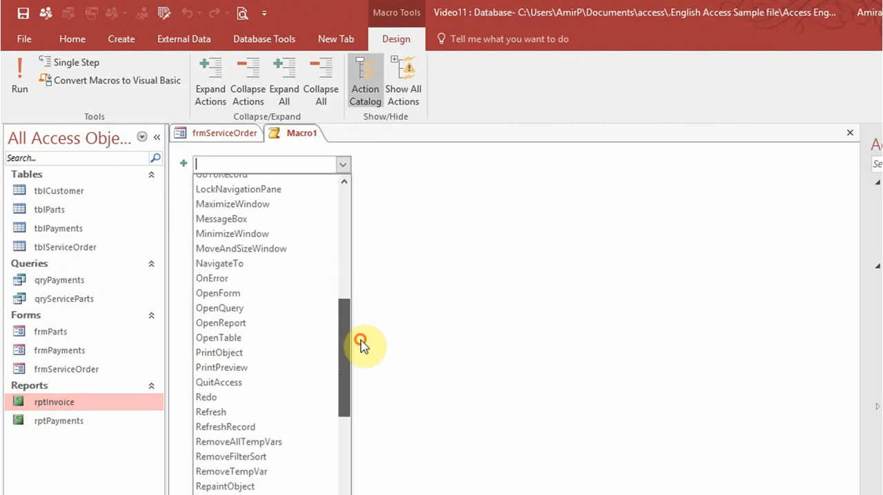
click(290, 324)
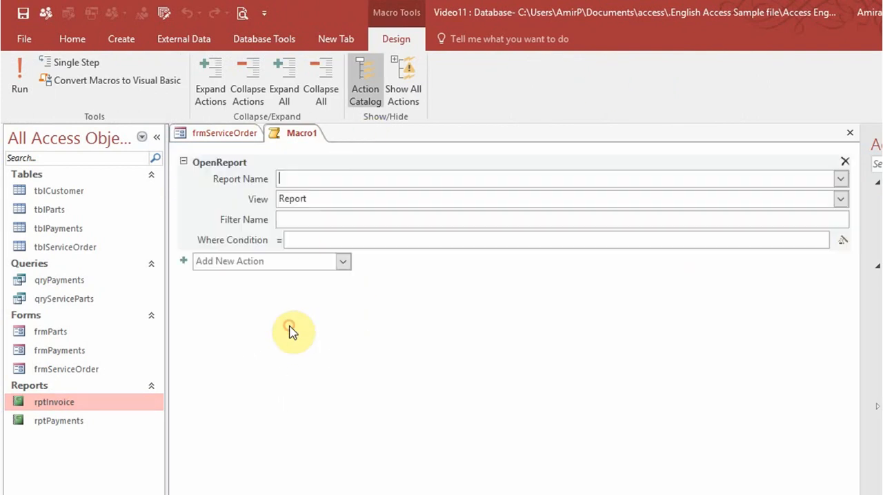
- Configure the OpenReport action to open rptInvoice in Print Preview
click(841, 179)
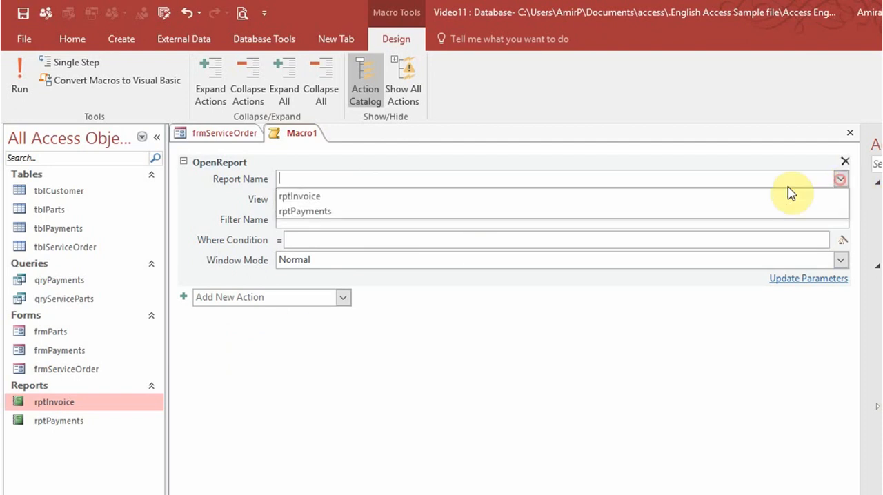
click(613, 197)
click(841, 200)
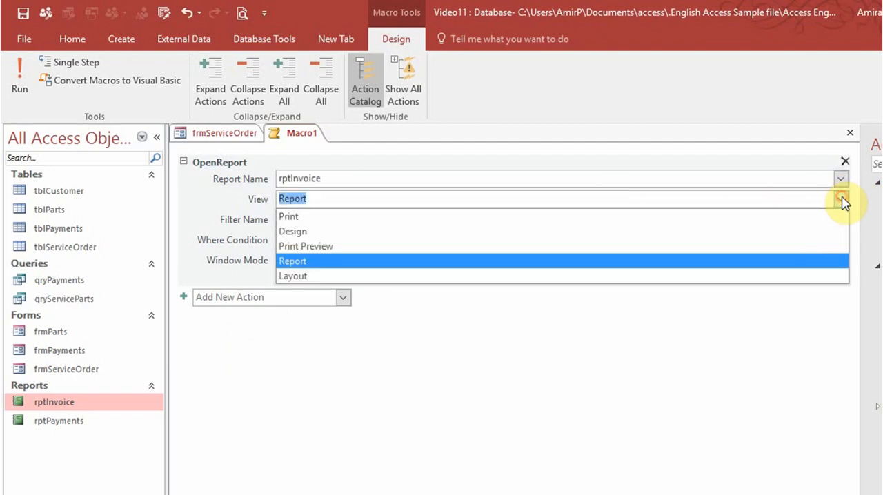
click(706, 256)
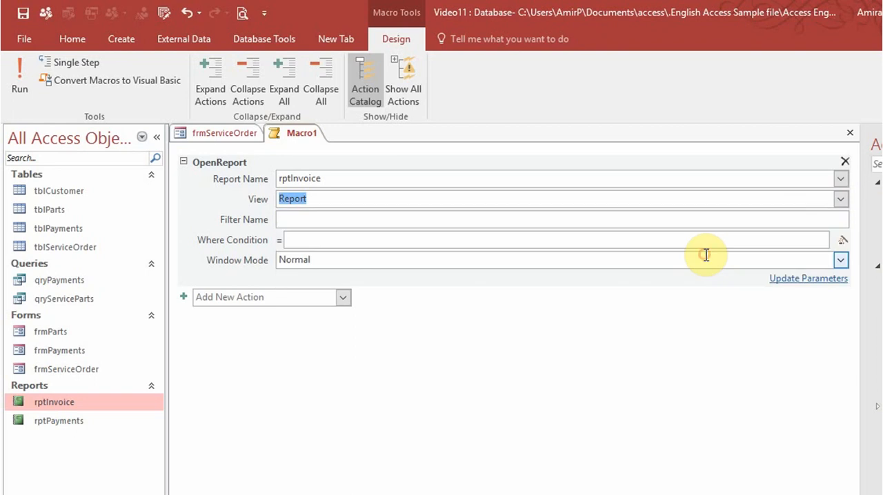
click(841, 199)
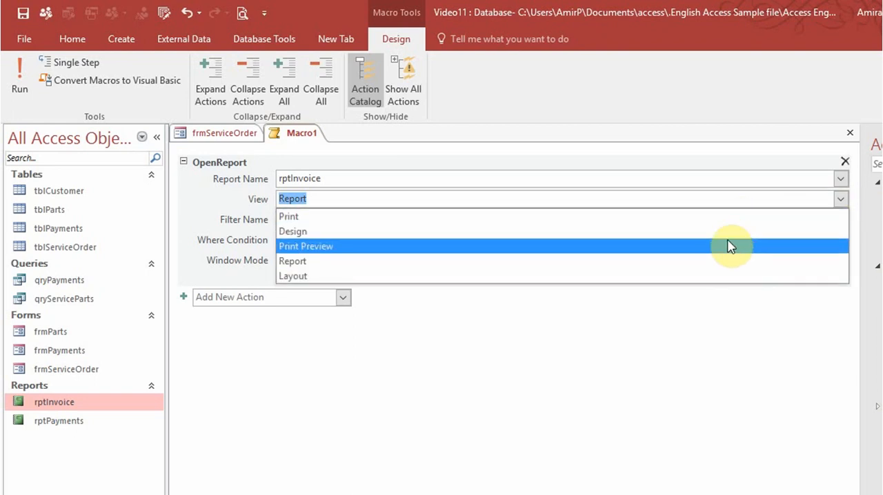
click(729, 243)
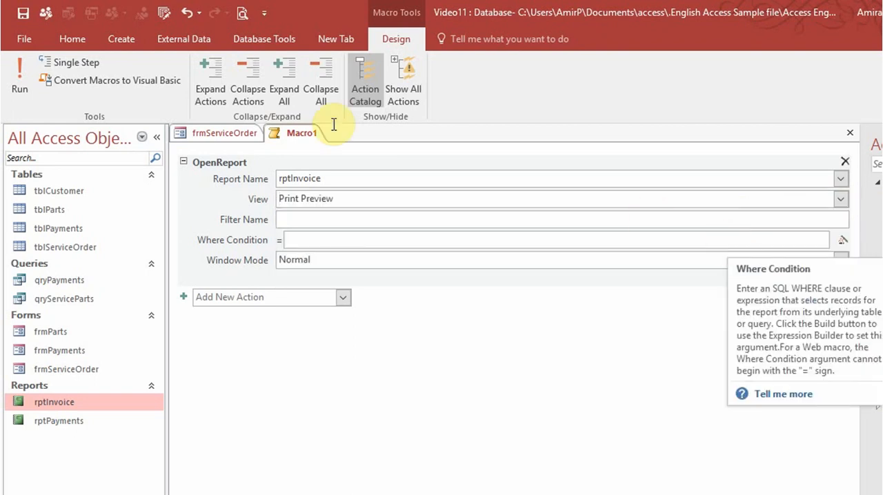
- Save the macro under the name rptInvoice and close it
click(23, 13)
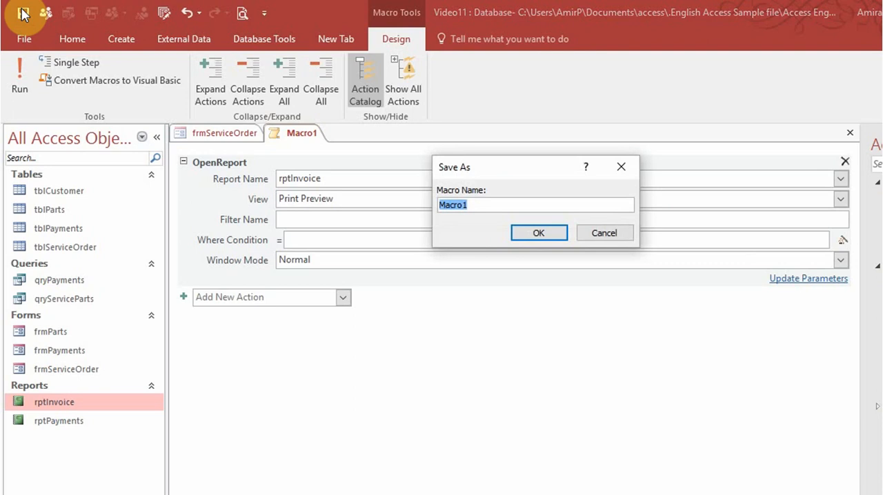
text(ptIncoice)
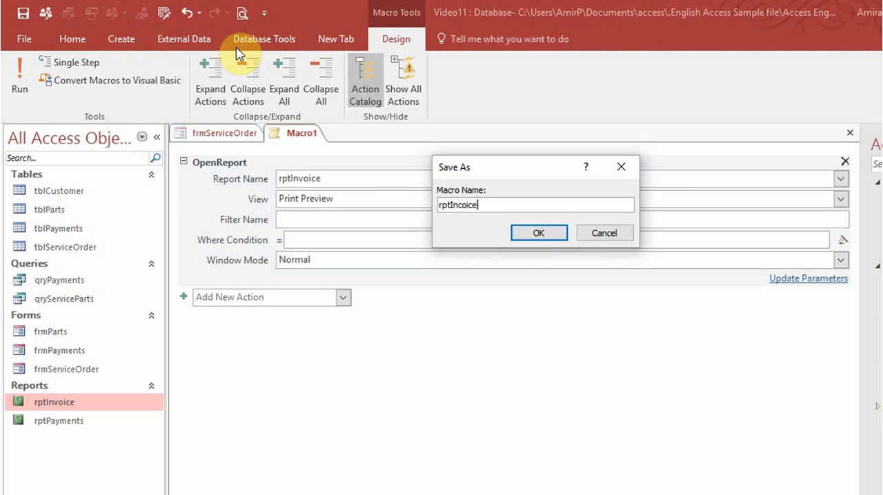
key(BackSpace)
key(BackSpace)
key(BackSpace)
click(538, 233)
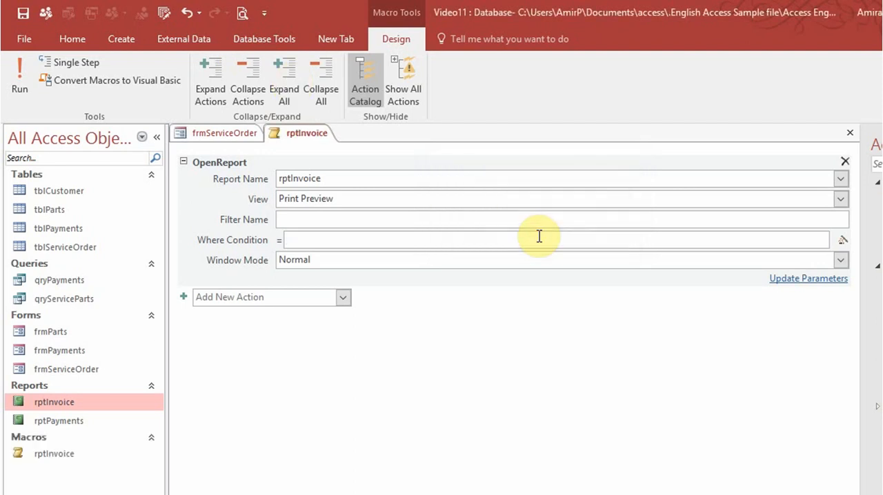
click(539, 237)
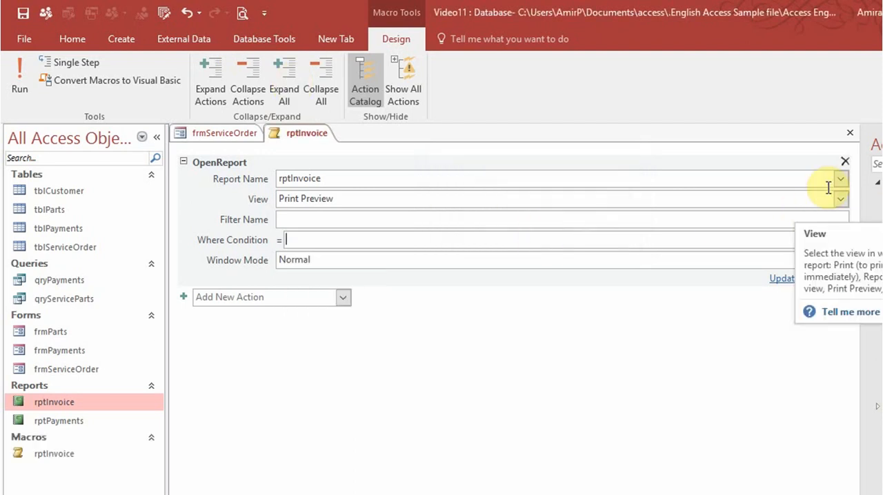
click(850, 136)
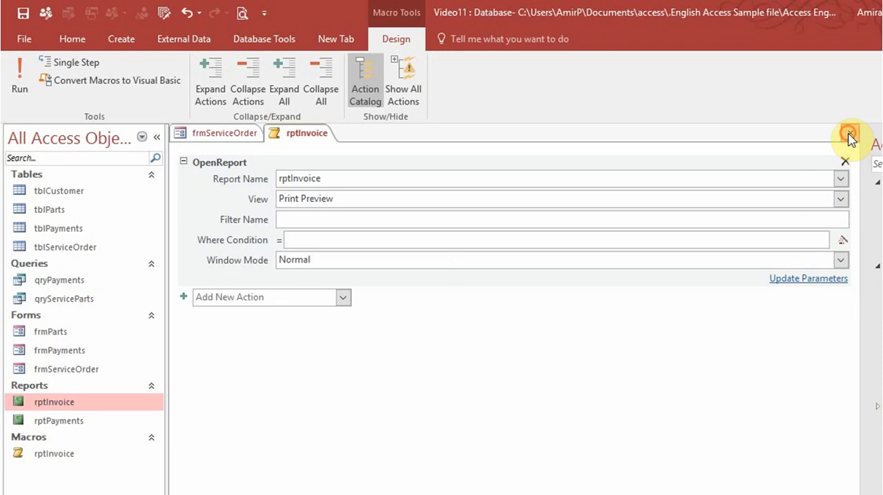
- In frmServiceOrder's Design View, try adding a command button below Open Invoice that runs the rptInvoice macro, and discard the wizard and button
click(18, 97)
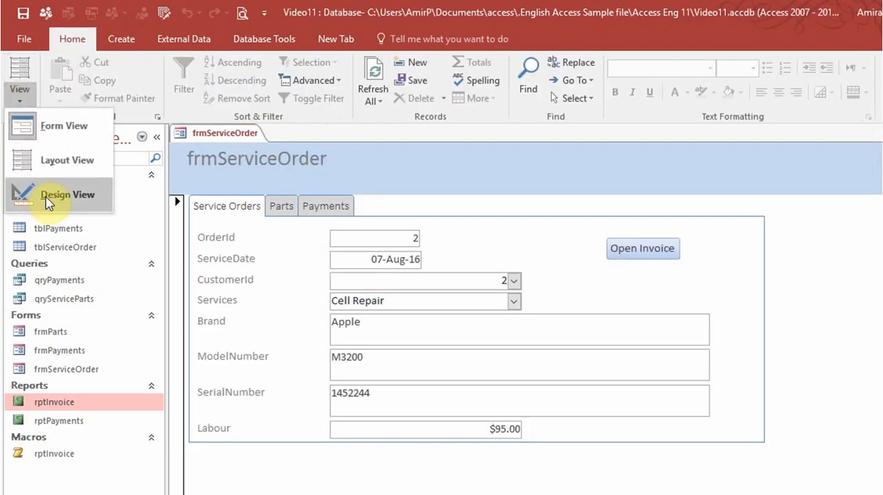
click(20, 195)
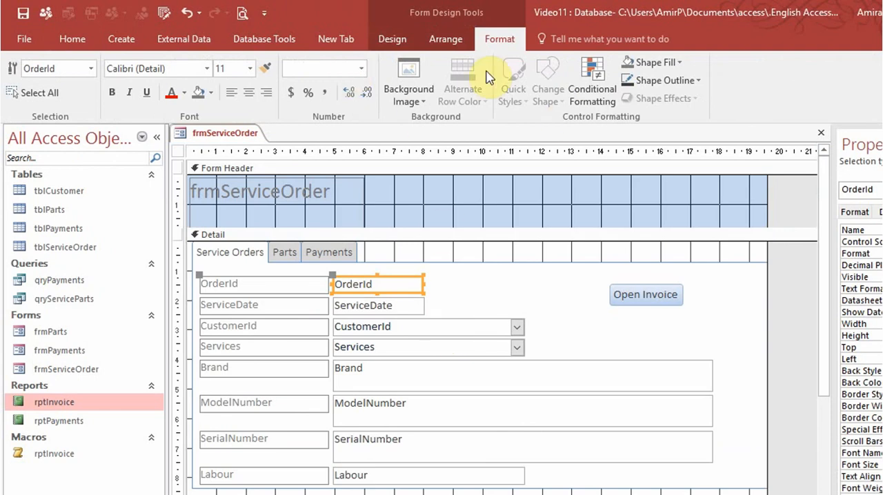
click(392, 38)
click(254, 80)
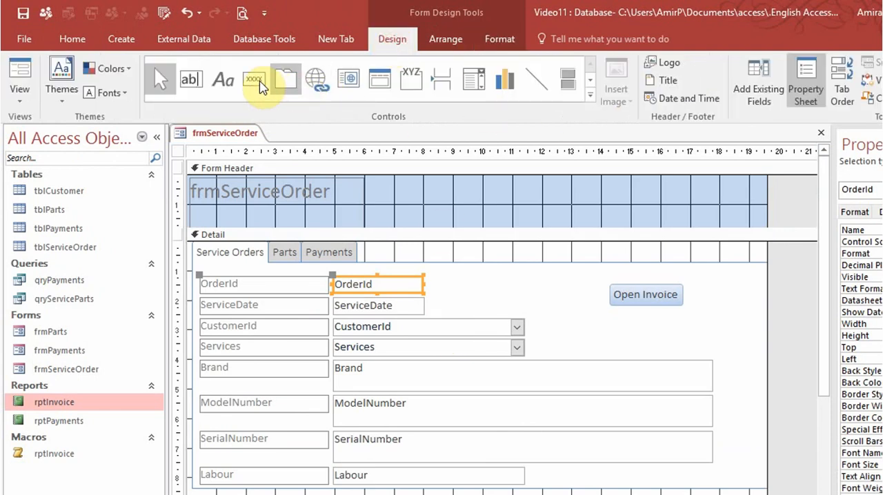
drag(610, 317, 690, 342)
click(514, 272)
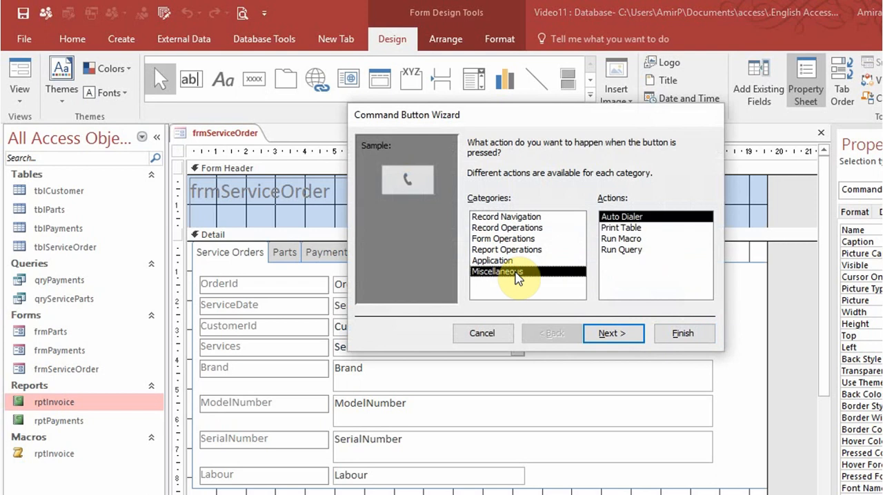
click(622, 240)
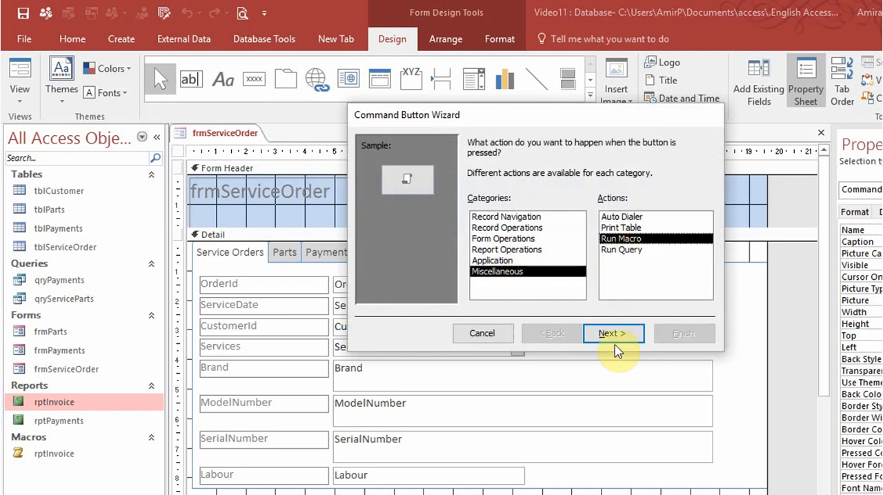
click(614, 333)
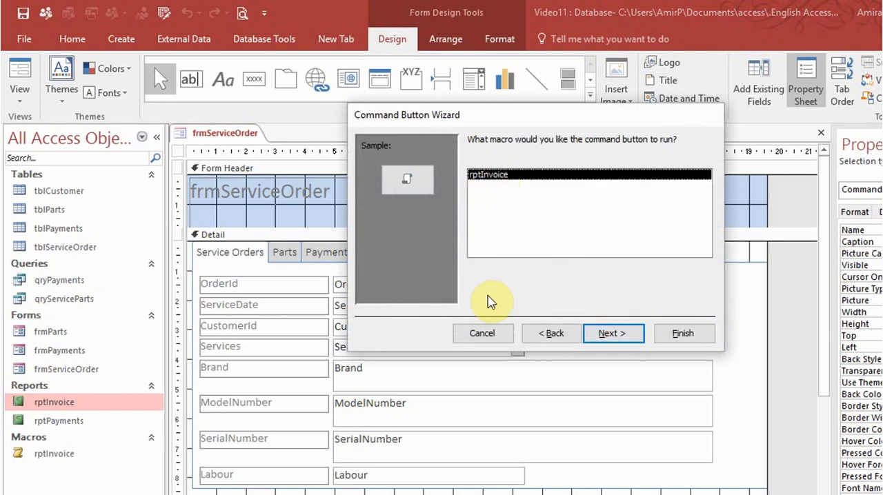
click(482, 333)
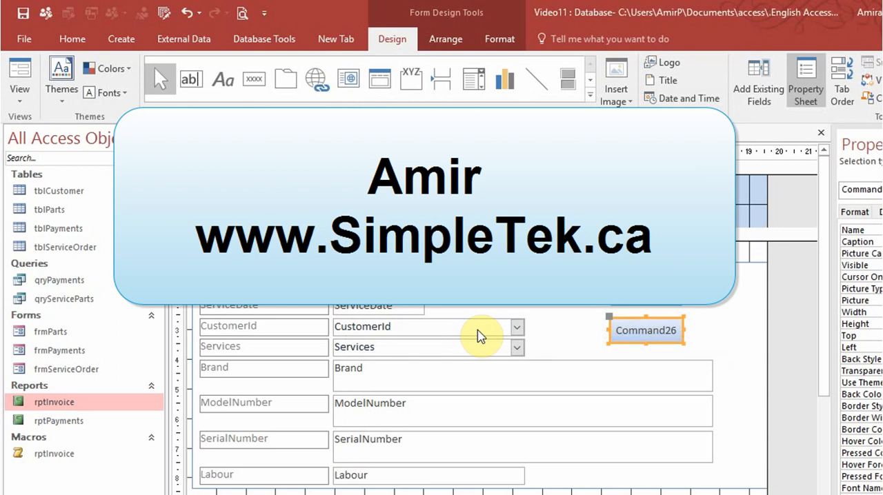
key(Delete)
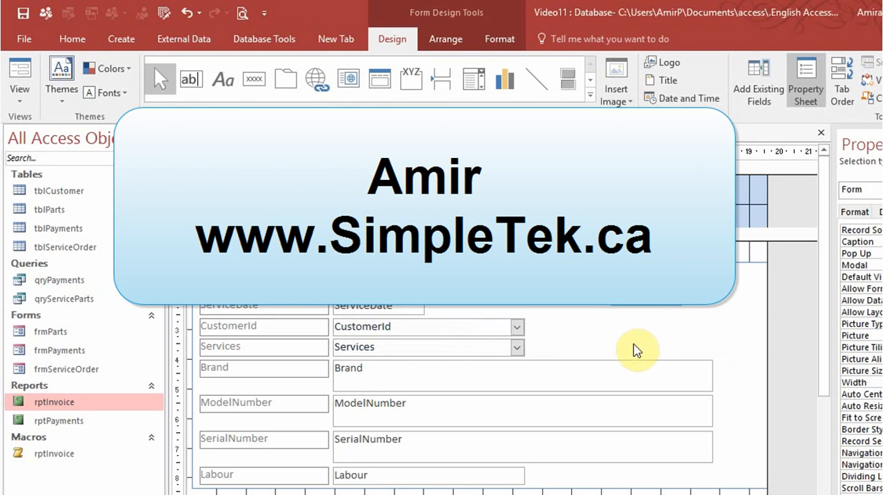